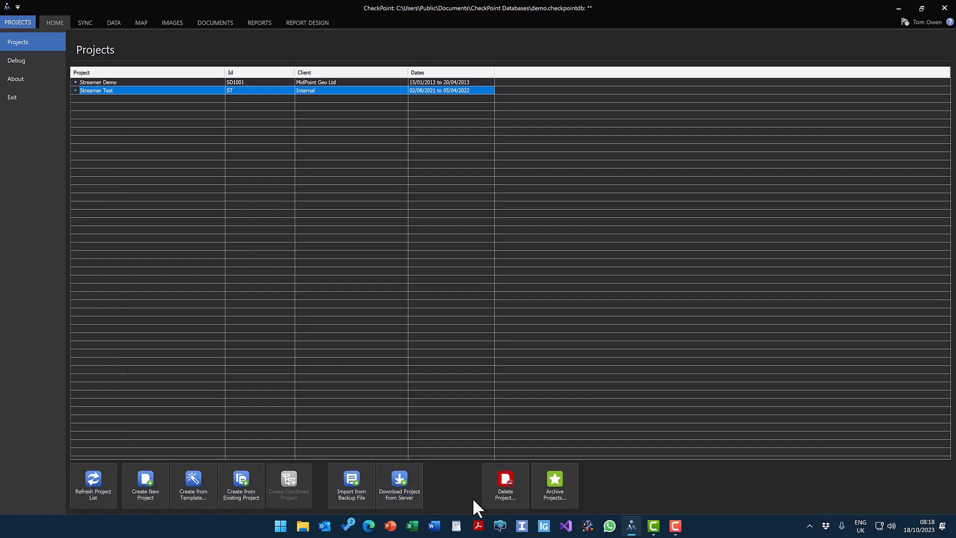
View the Streamer Demo project's navigation tree and return to the project list
click(157, 482)
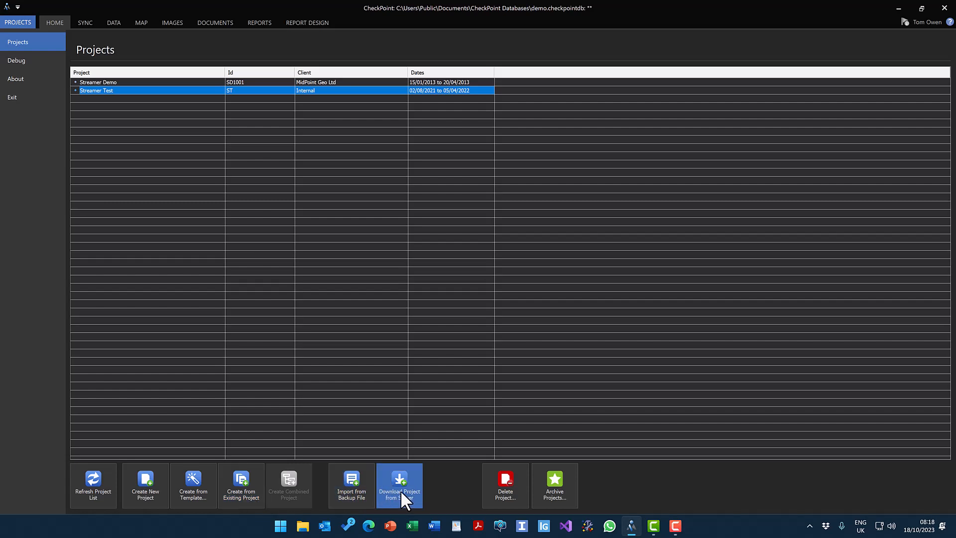
click(102, 82)
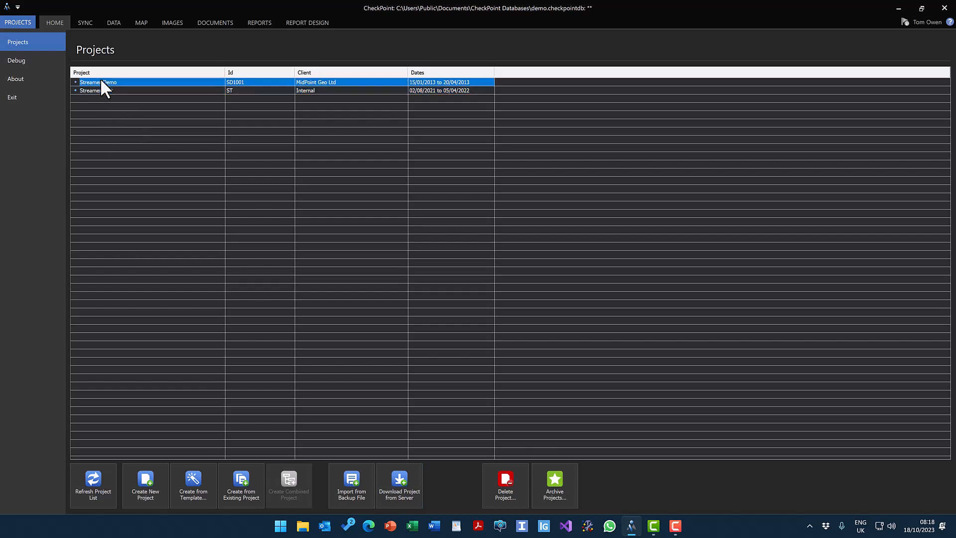
click(55, 22)
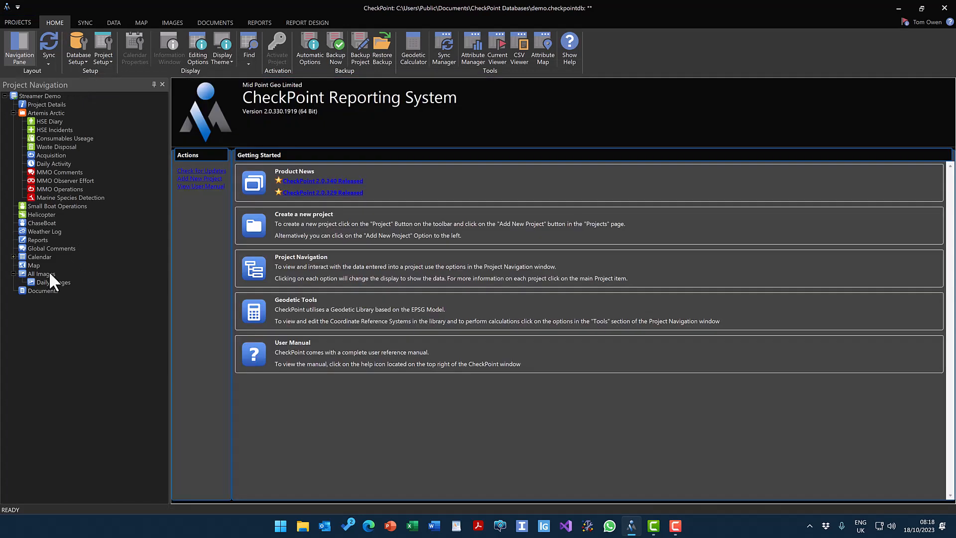
click(17, 21)
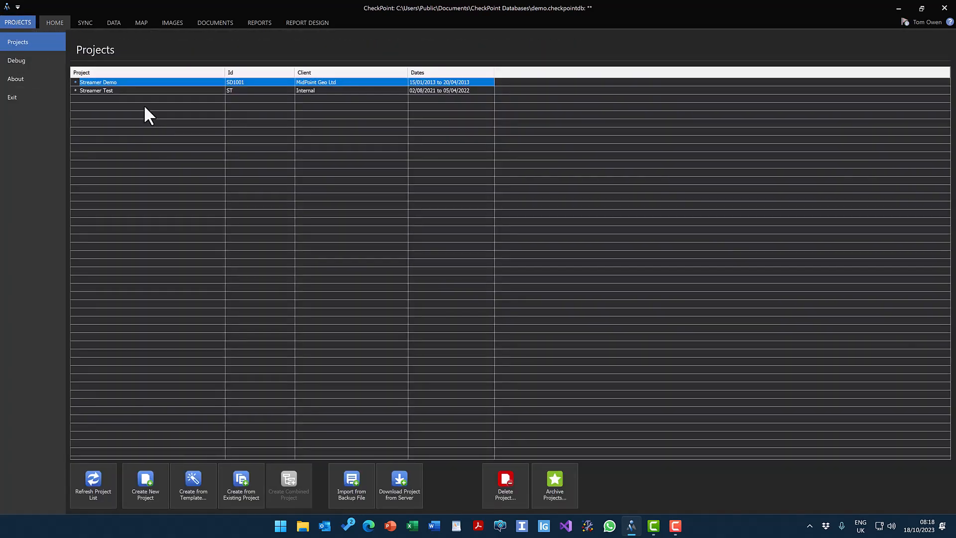
Open the Streamer Test project from the project list
click(109, 90)
click(53, 22)
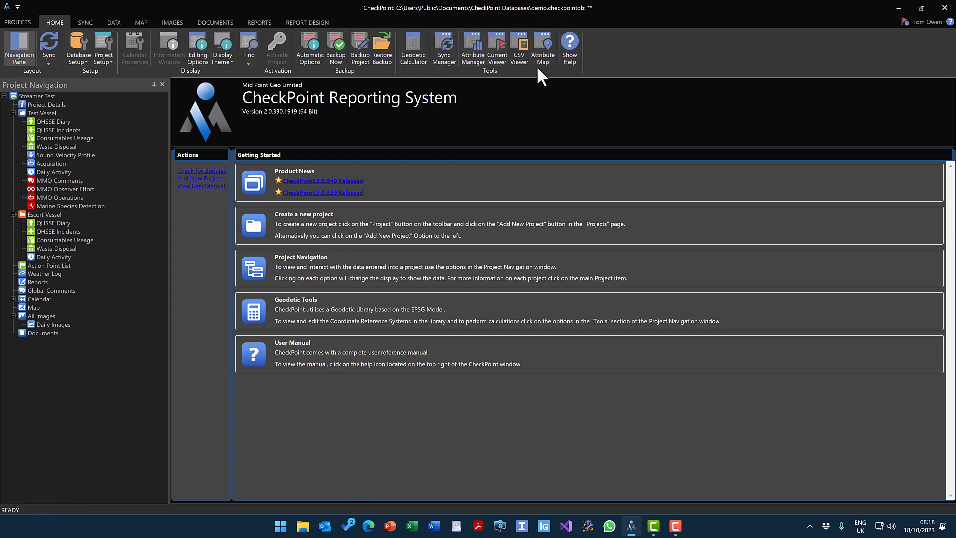
Try the Blue display theme and return to the Black theme
click(220, 56)
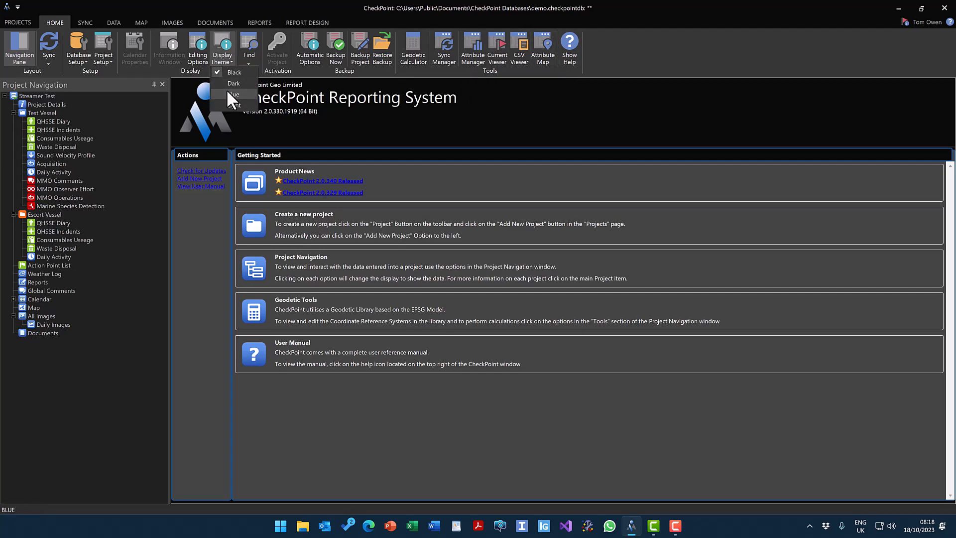
click(232, 94)
click(225, 69)
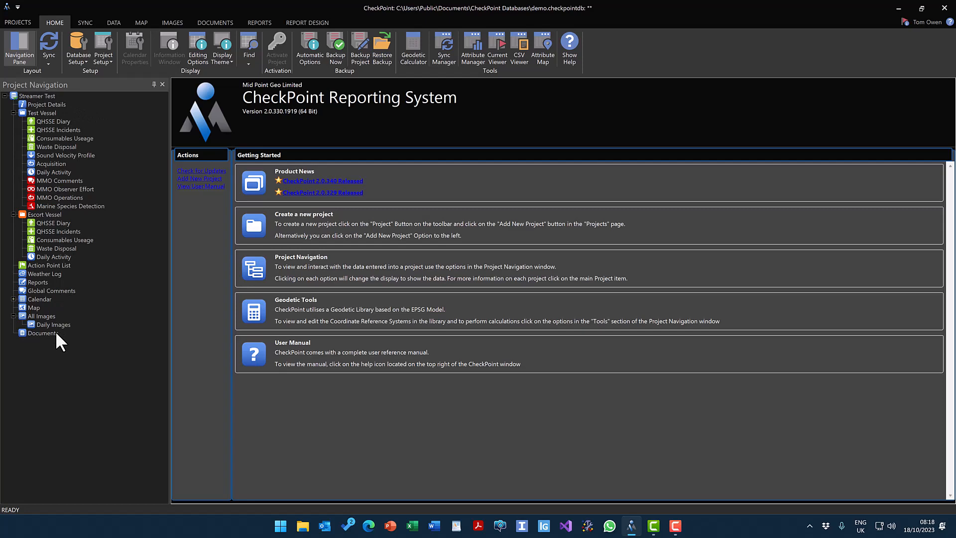
Look through Streamer Test's project configuration, the Test Vessel's QHSSE calendar and acquisition lines, and the map
click(40, 104)
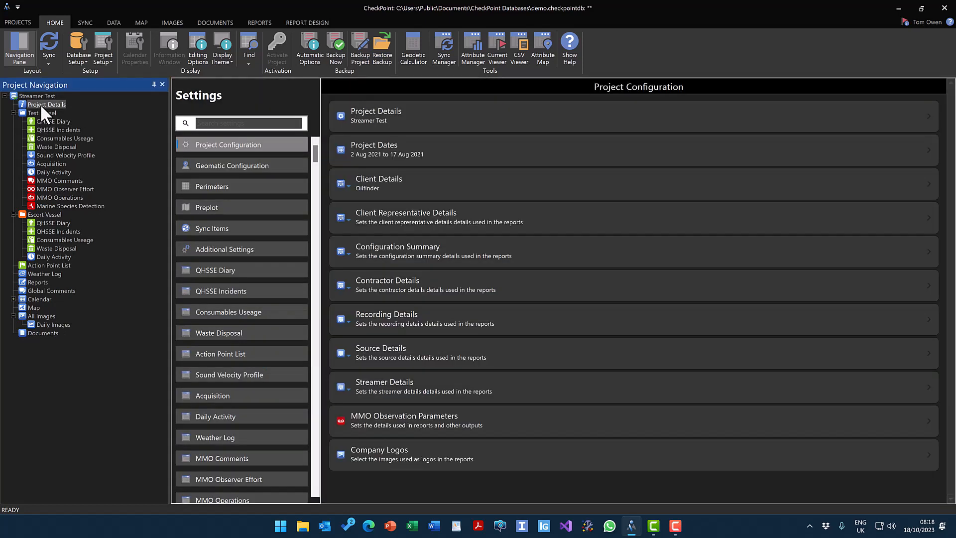
click(40, 113)
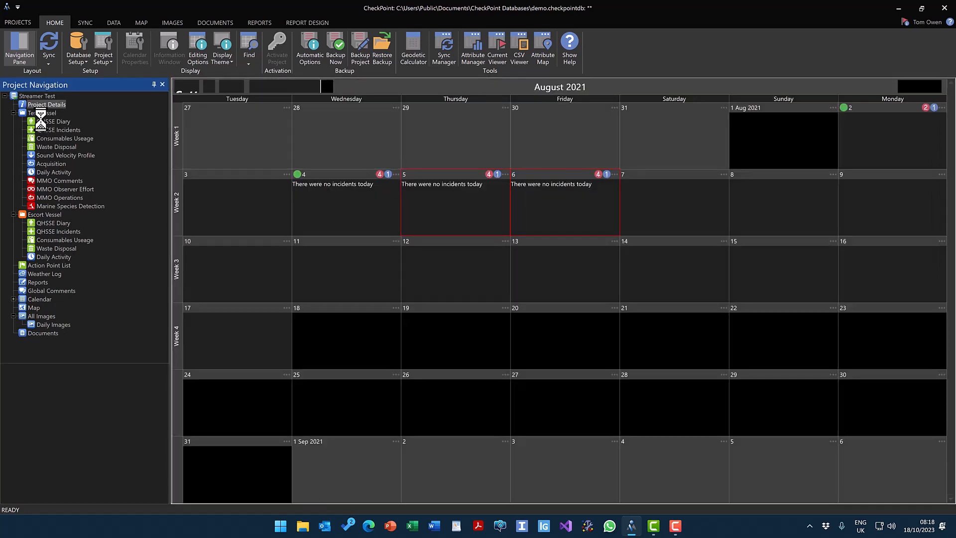
click(45, 164)
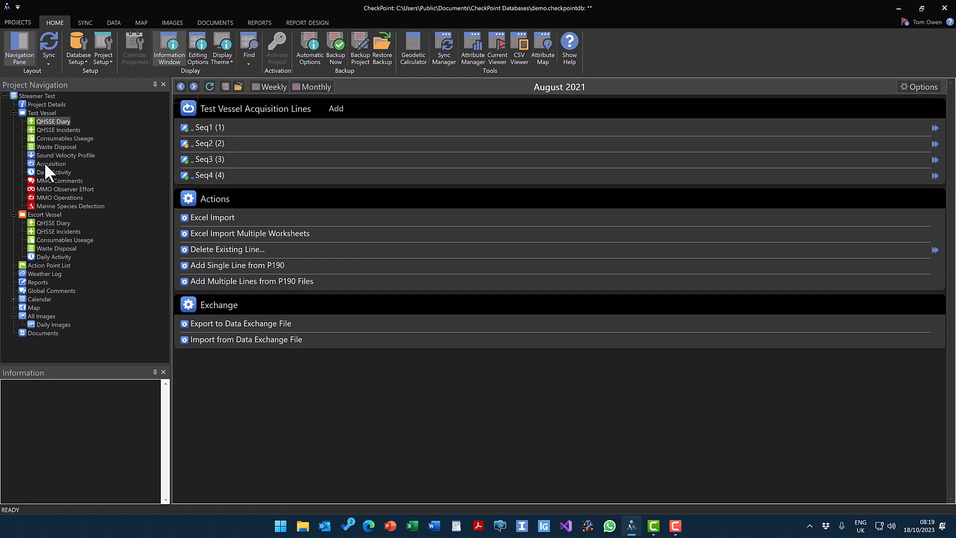
click(35, 306)
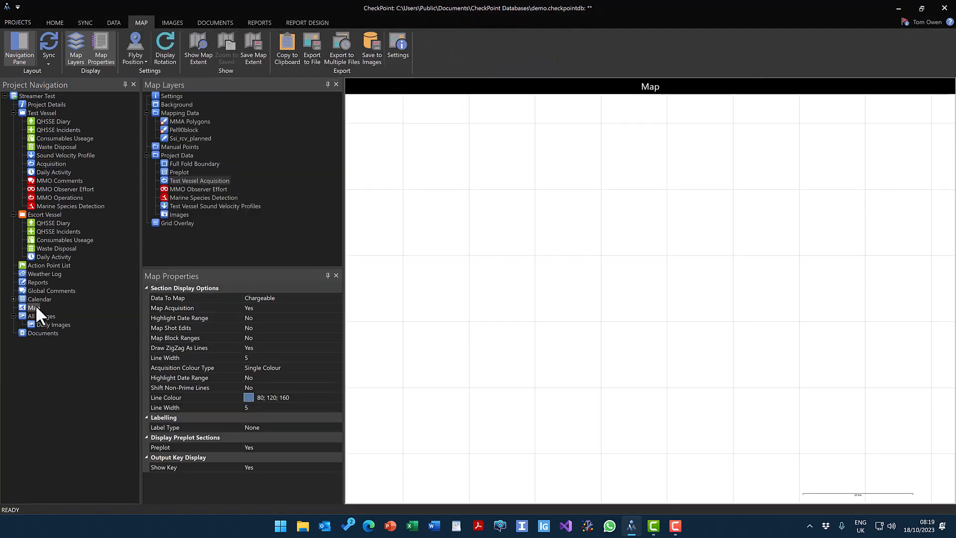
Review the client details in the project configuration and save them without edits
click(38, 106)
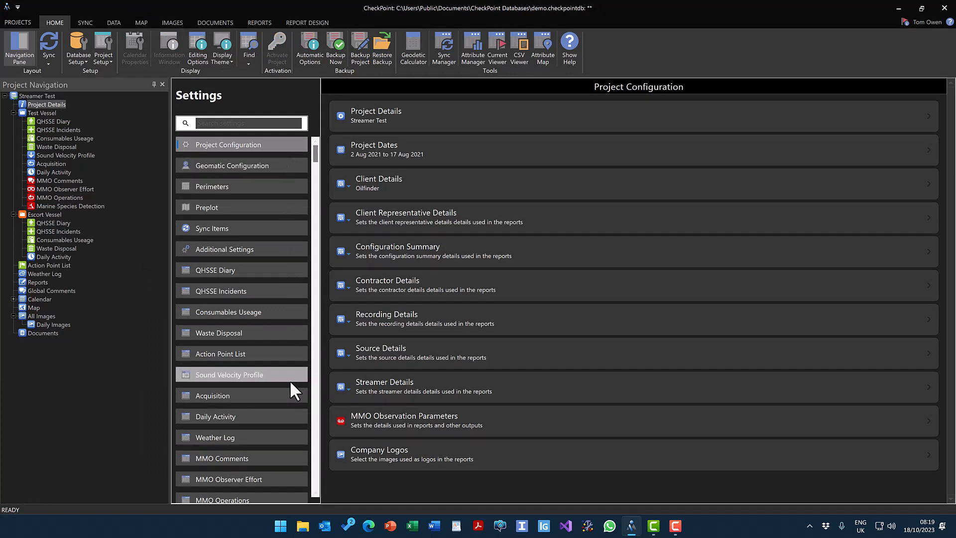
click(383, 184)
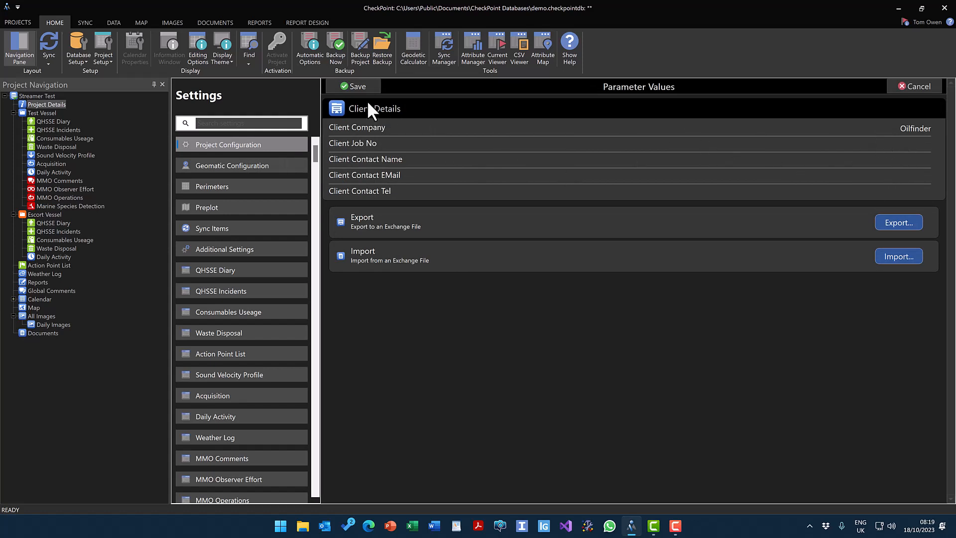
click(362, 85)
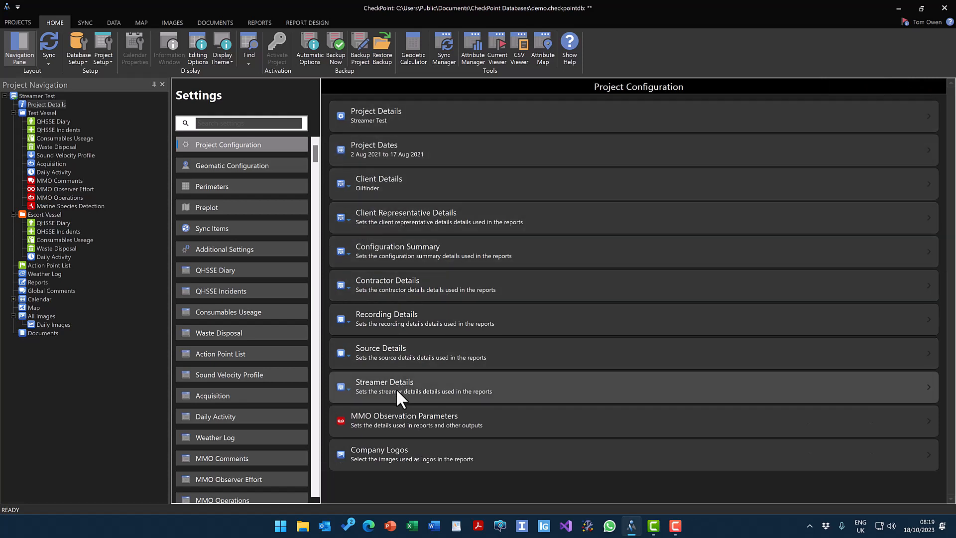
Review the project's geomatic configuration, perimeters, preplot and additional settings
click(255, 164)
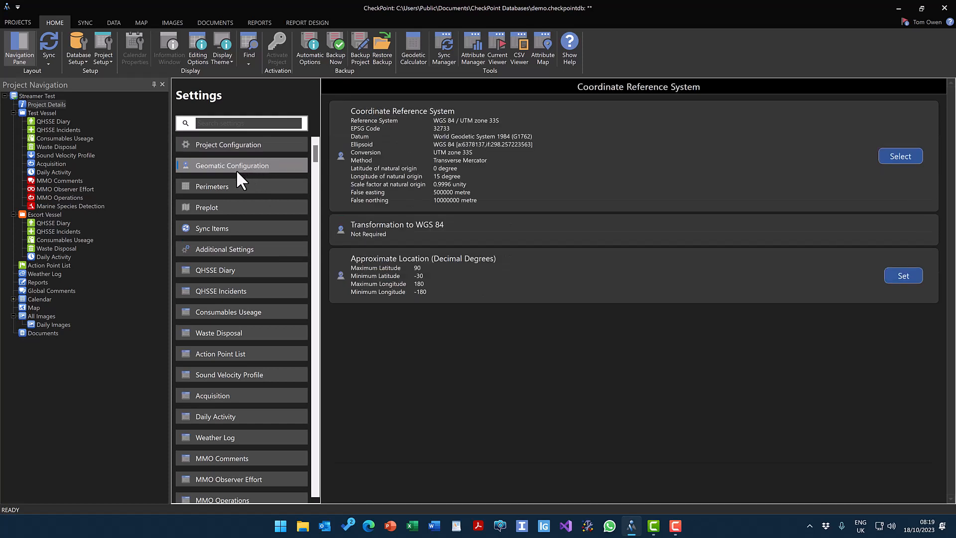
click(231, 184)
click(232, 202)
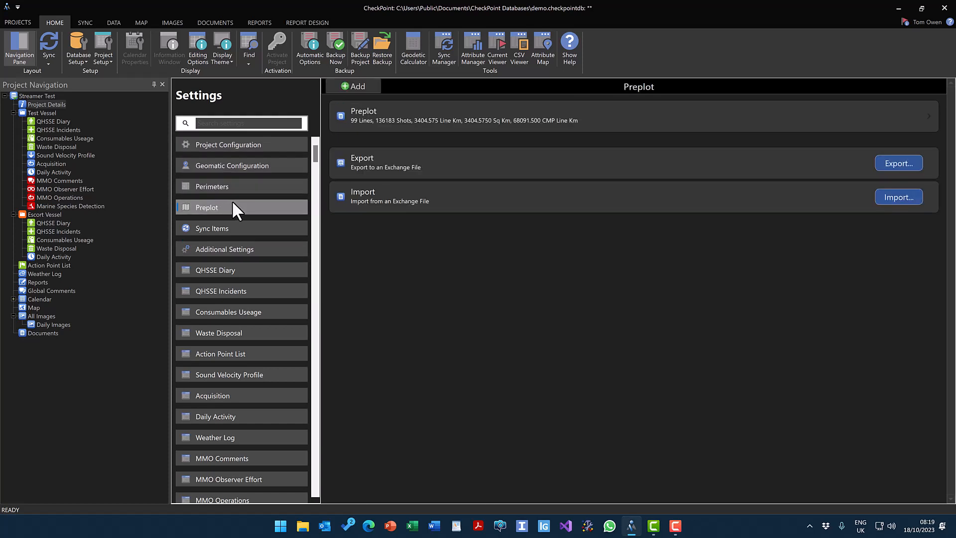
click(224, 250)
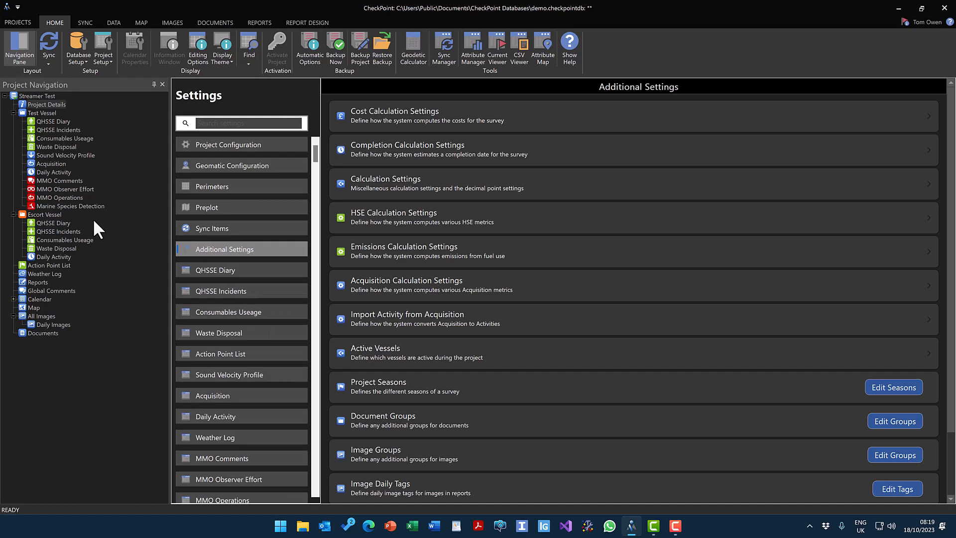
Examine the Activity Category table in the Daily Activity settings and close it
click(217, 418)
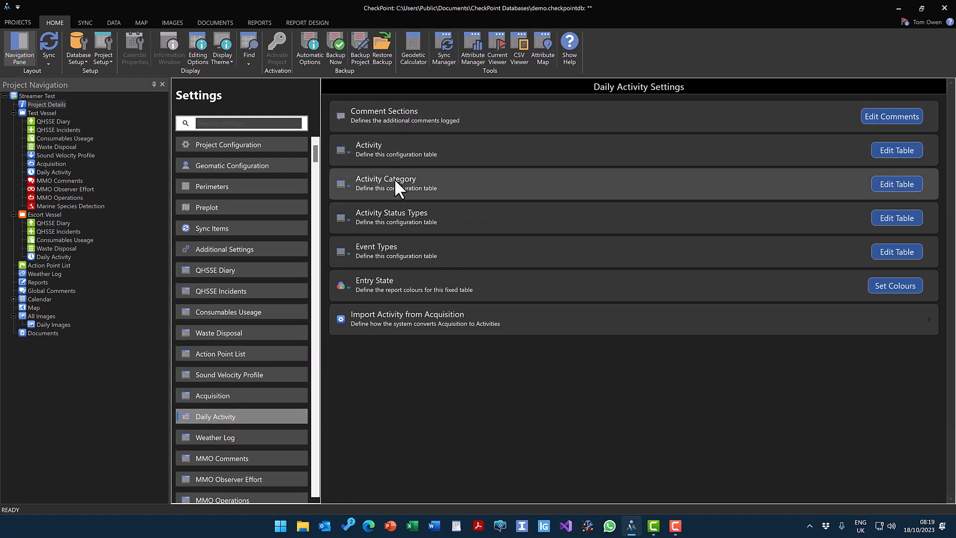
click(879, 184)
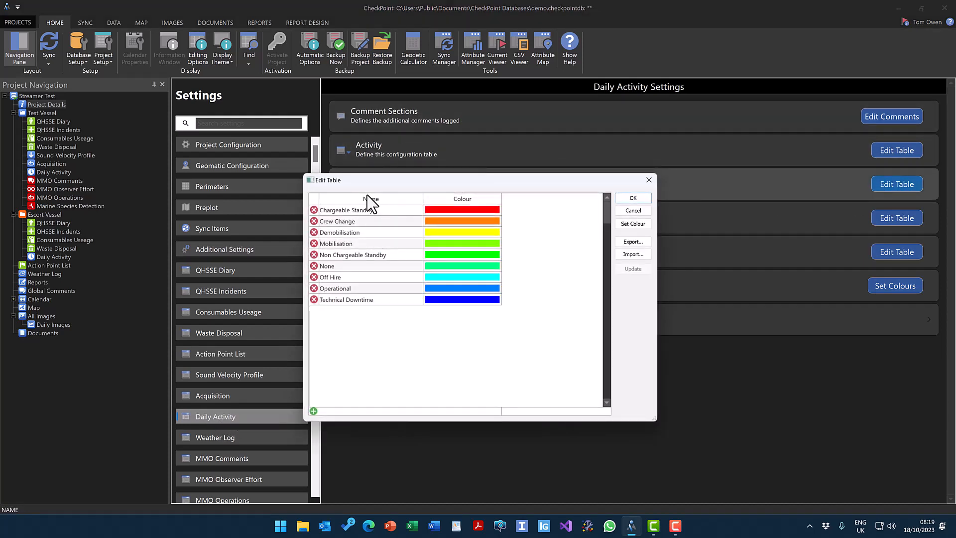
click(633, 198)
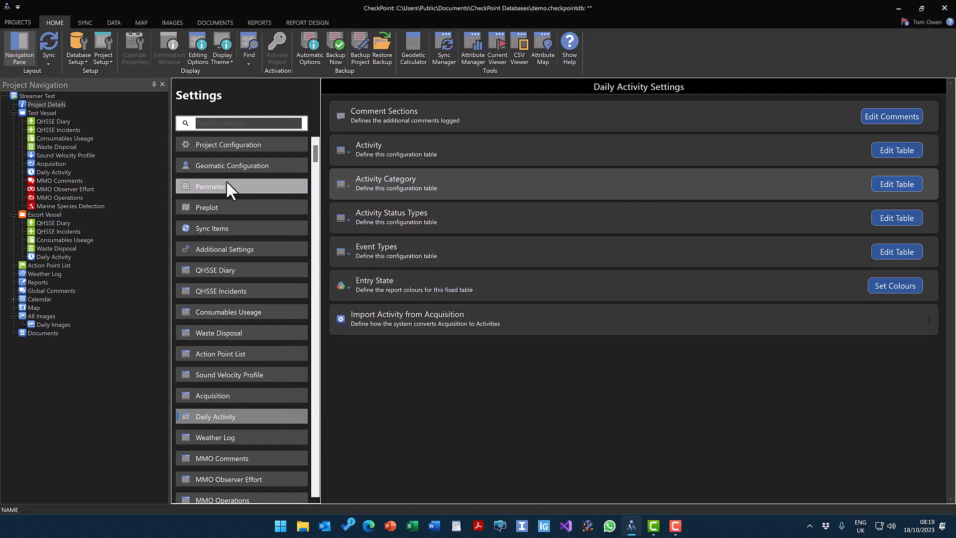
Open the 7 August 2021 entry in the Test Vessel's QHSSE diary
click(40, 113)
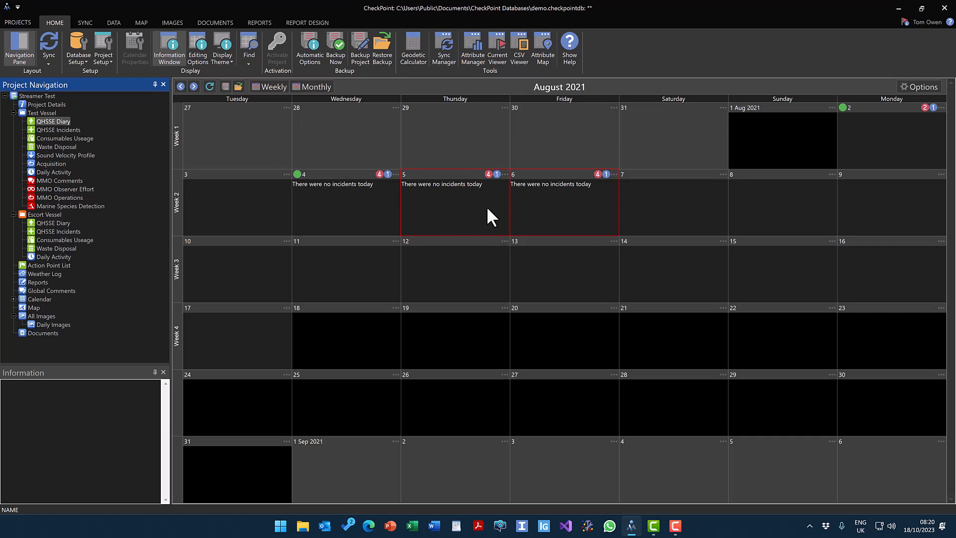
double_click(655, 201)
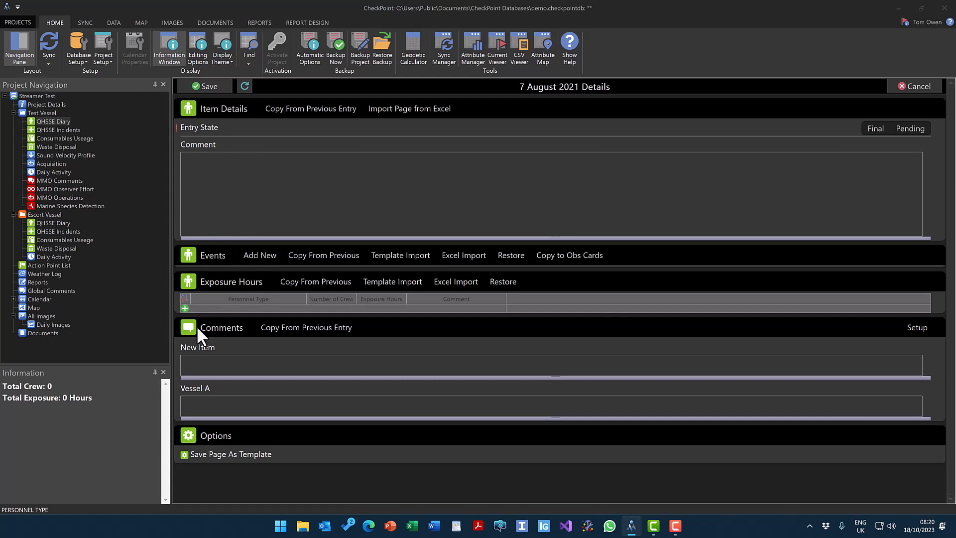
click(210, 165)
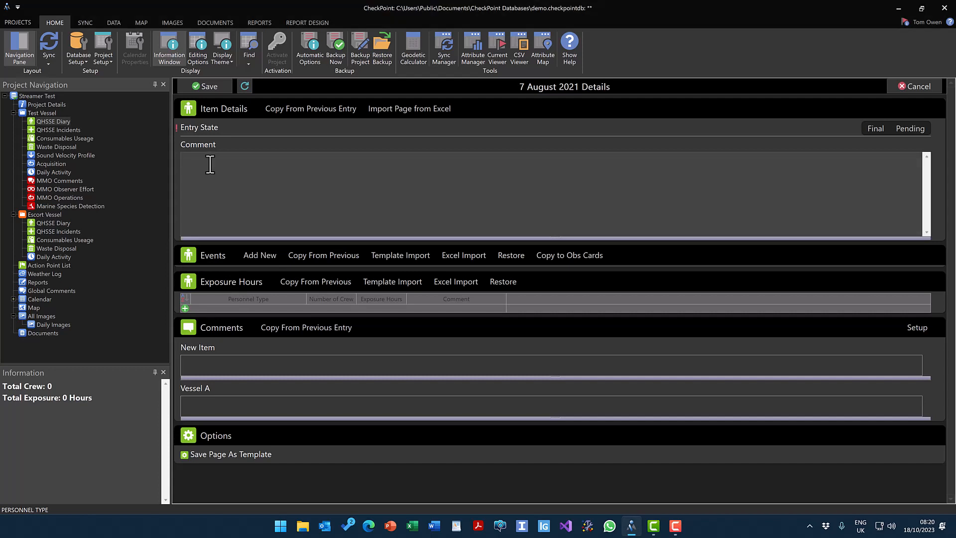
text(Helloe)
key(BackSpace)
key(BackSpace)
key(BackSpace)
key(BackSpace)
key(BackSpace)
key(BackSpace)
key(BackSpace)
Fill the 7 August 2021 diary comment by copying it from the previous entry
right_click(205, 160)
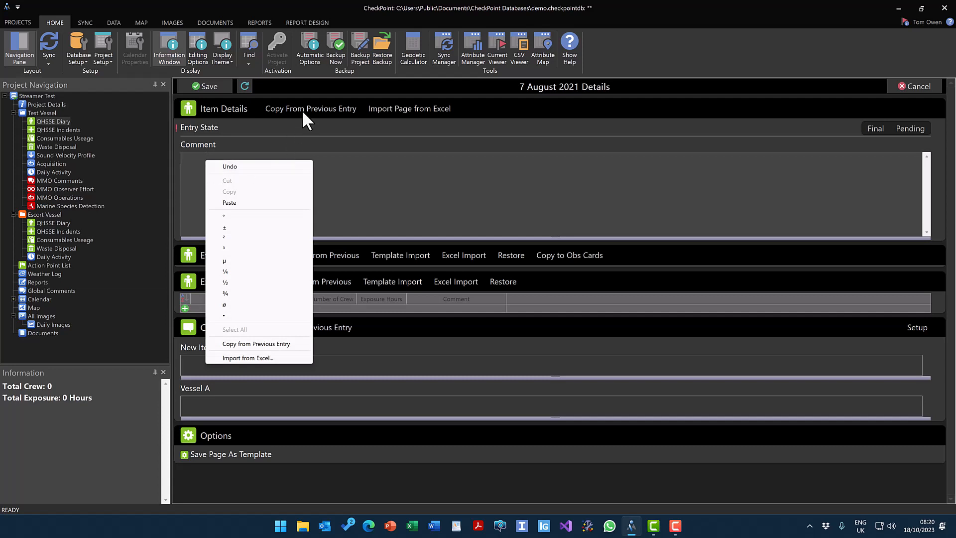
click(239, 344)
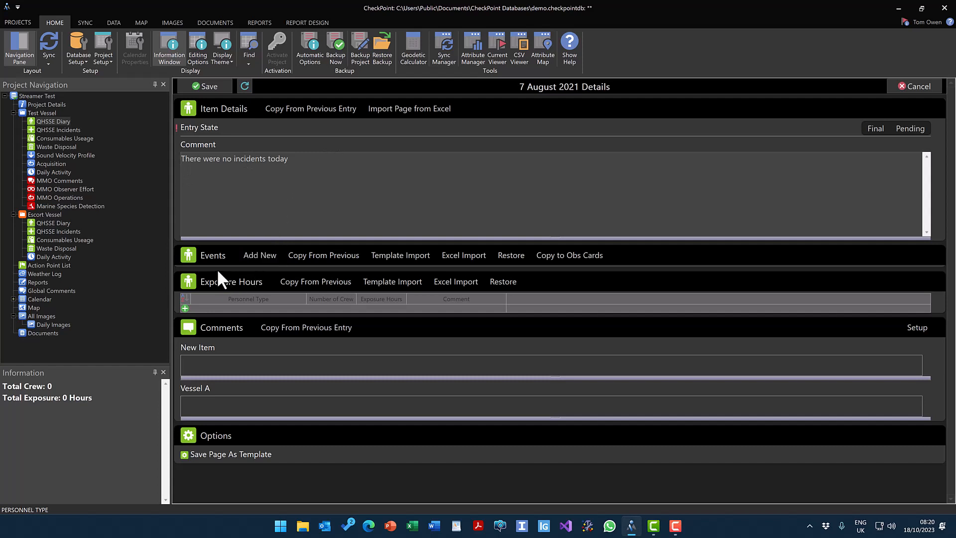
Start a new event in the diary entry running from 08:00 to 09:00 with the event type Meeting: Toolbox Meeting
click(255, 254)
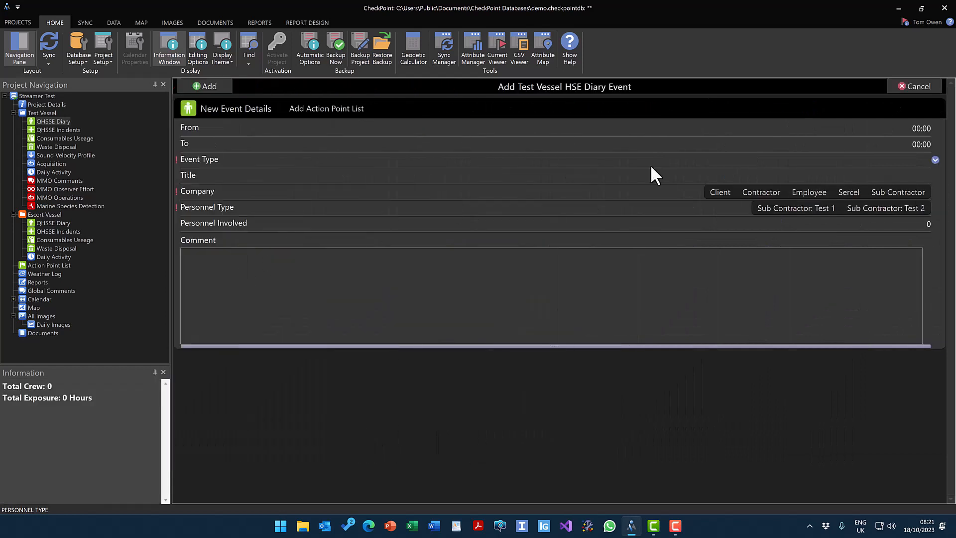
click(914, 131)
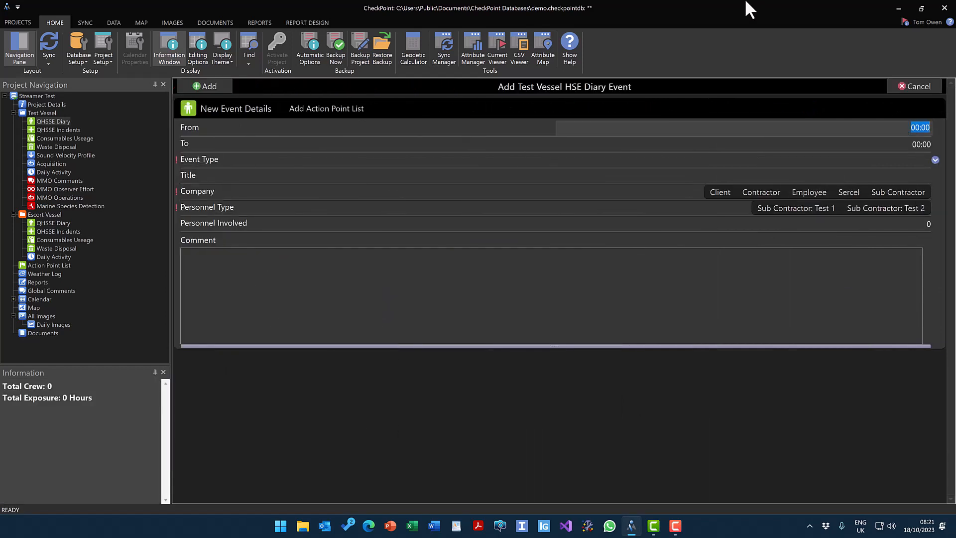
text(08)
key(Tab)
text(09)
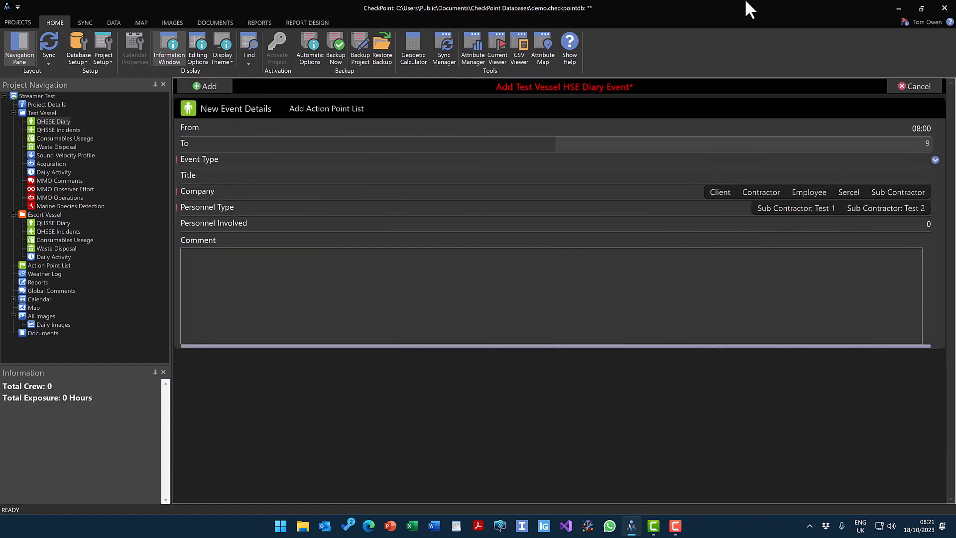
click(934, 159)
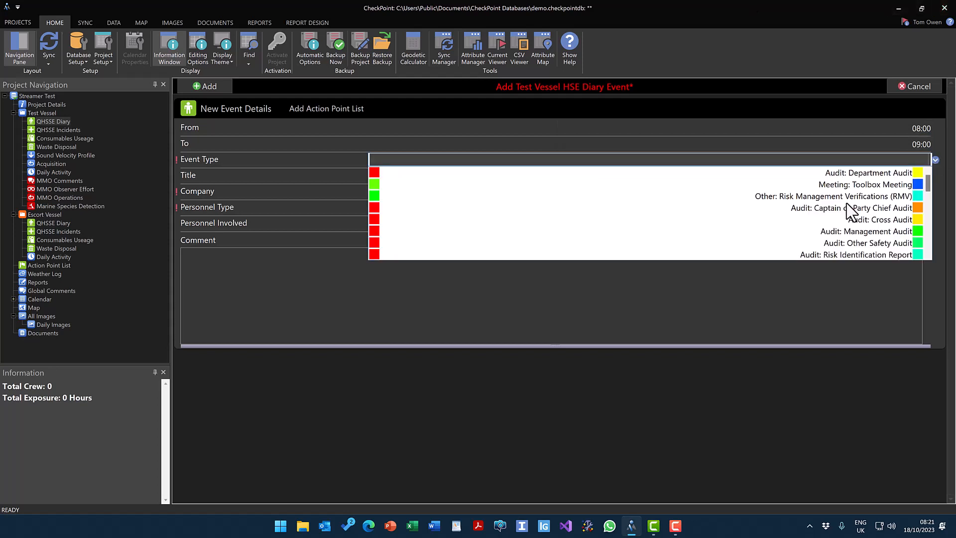
click(852, 184)
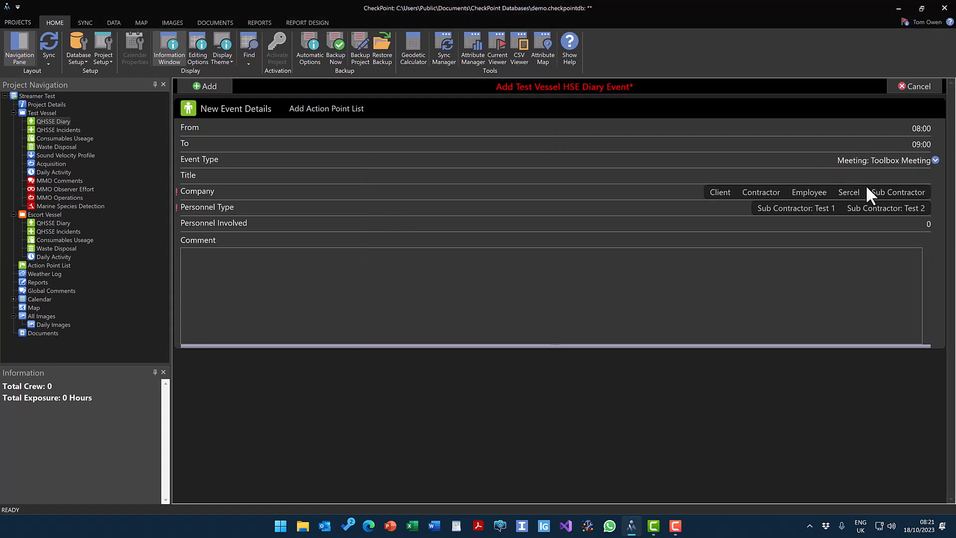
click(842, 172)
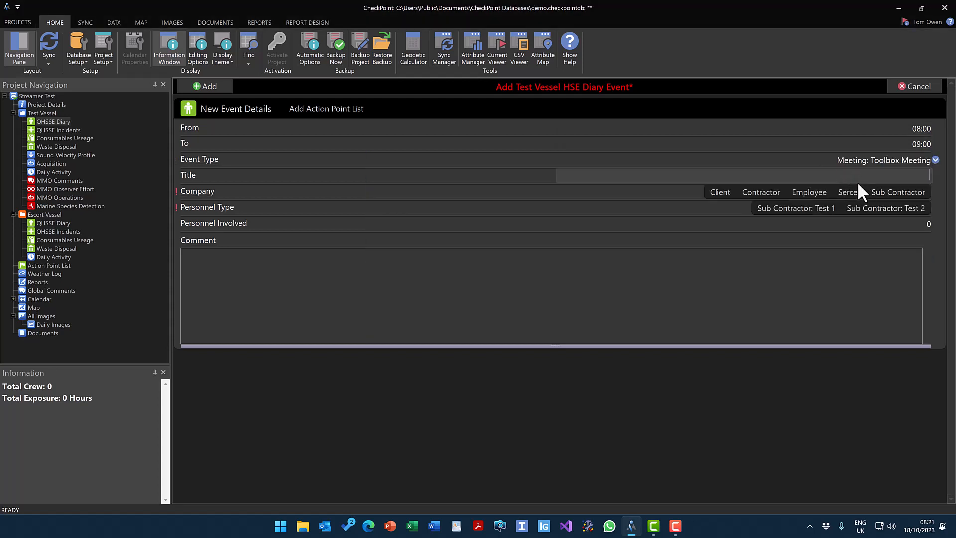
Set the event's company to Contractor, personnel type to Sub Contractor: Test 1, personnel involved to 4 and comment to "sss", and add the event
click(755, 191)
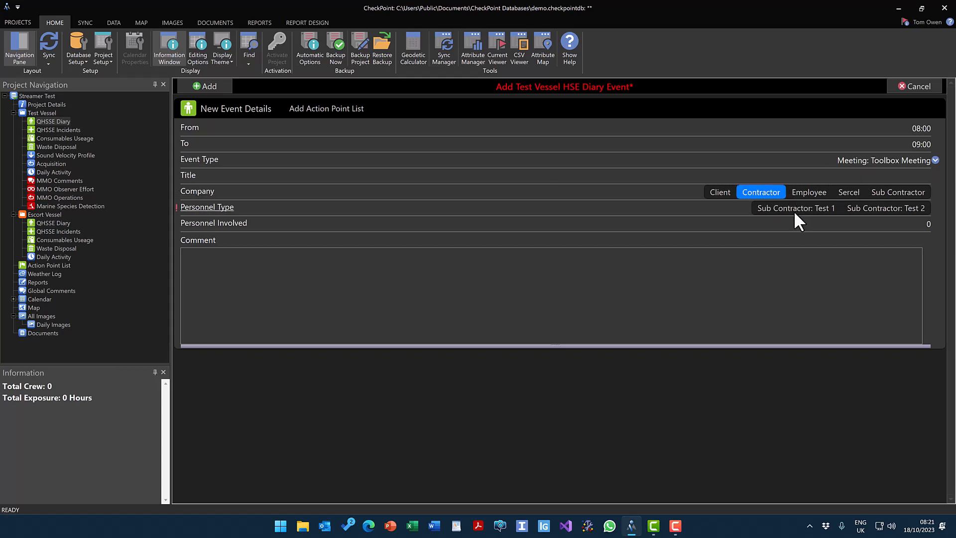
click(790, 208)
click(779, 224)
text(4)
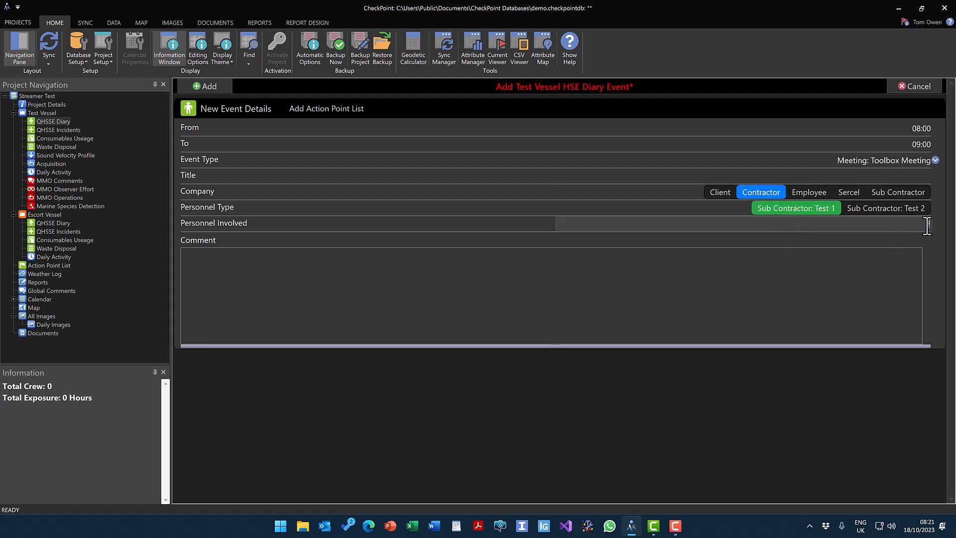
click(768, 274)
text(sss)
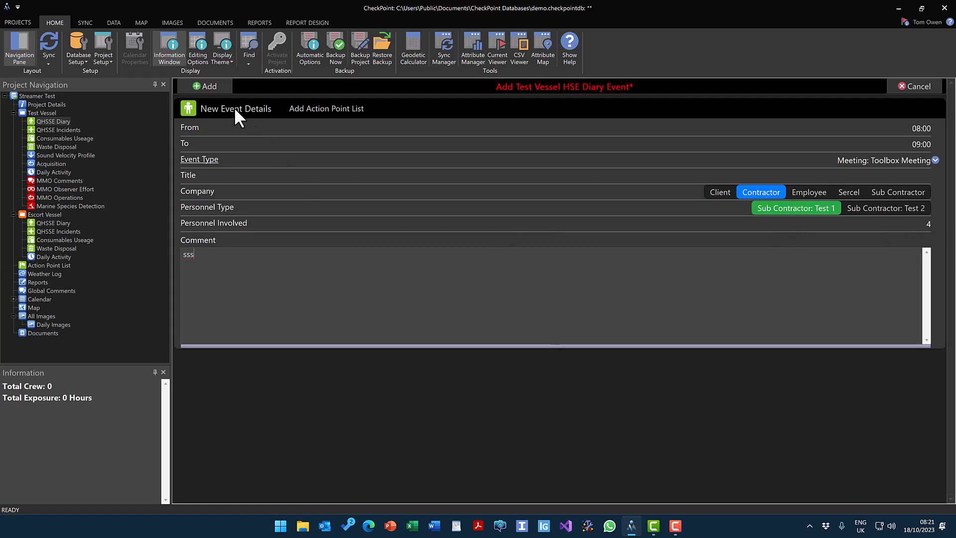
click(222, 86)
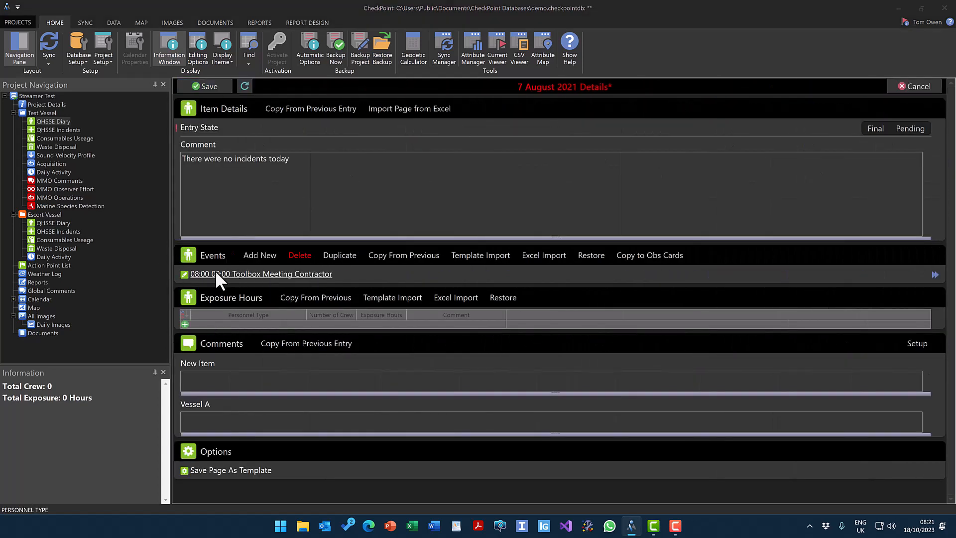
Review the details of the 08:00 to 09:00 Toolbox Meeting event and return to the diary entry
click(258, 274)
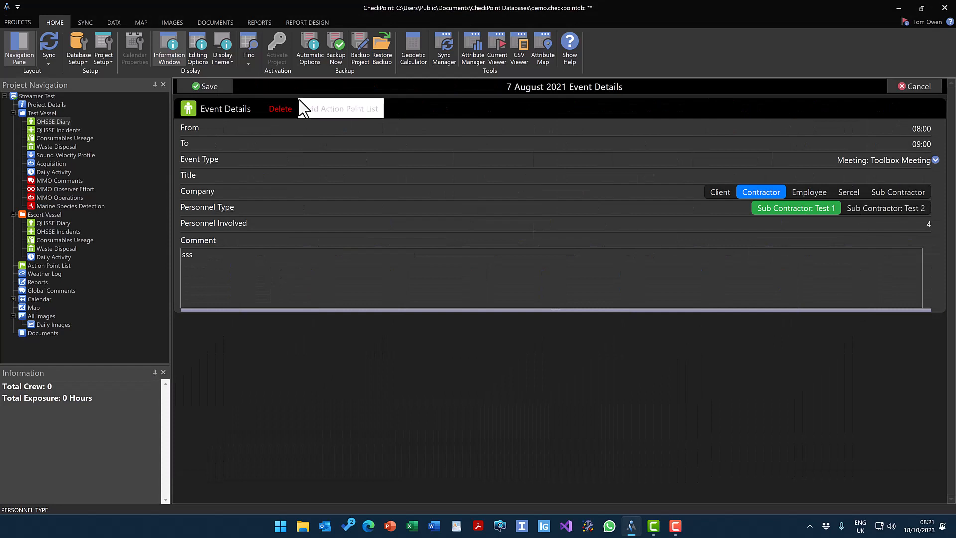
click(208, 87)
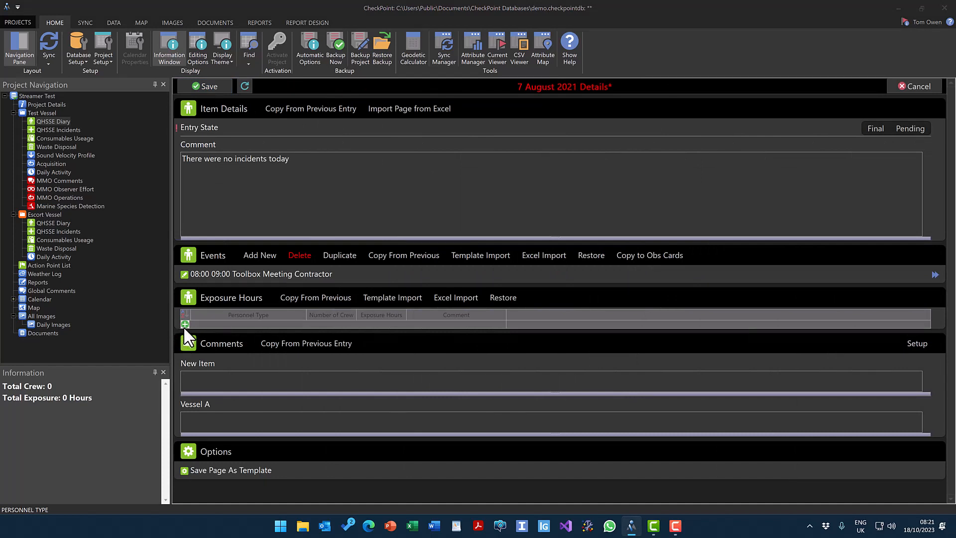
Add an exposure hours row for Sub Contractor: Test 1 with 4 crew, 24 Hours and the comment "dddd"
click(184, 324)
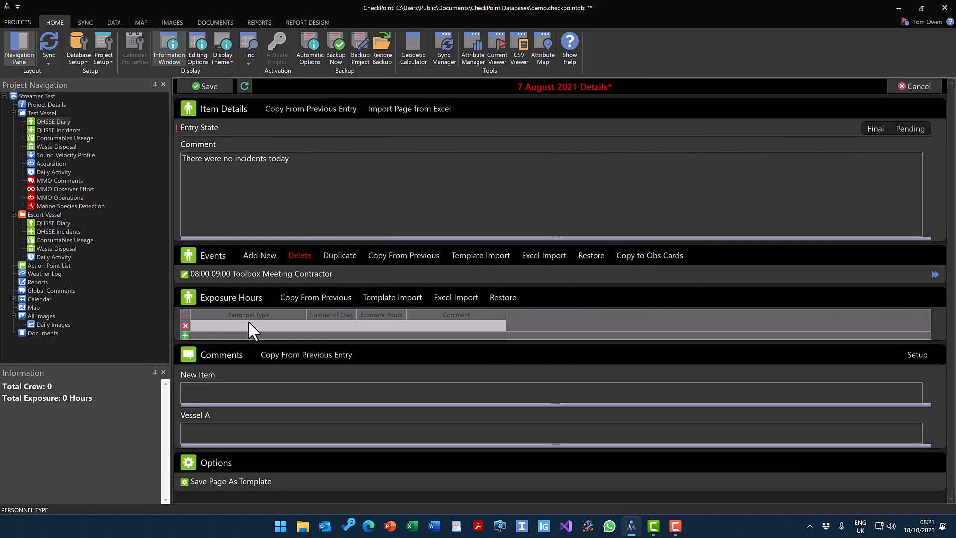
click(248, 322)
click(350, 326)
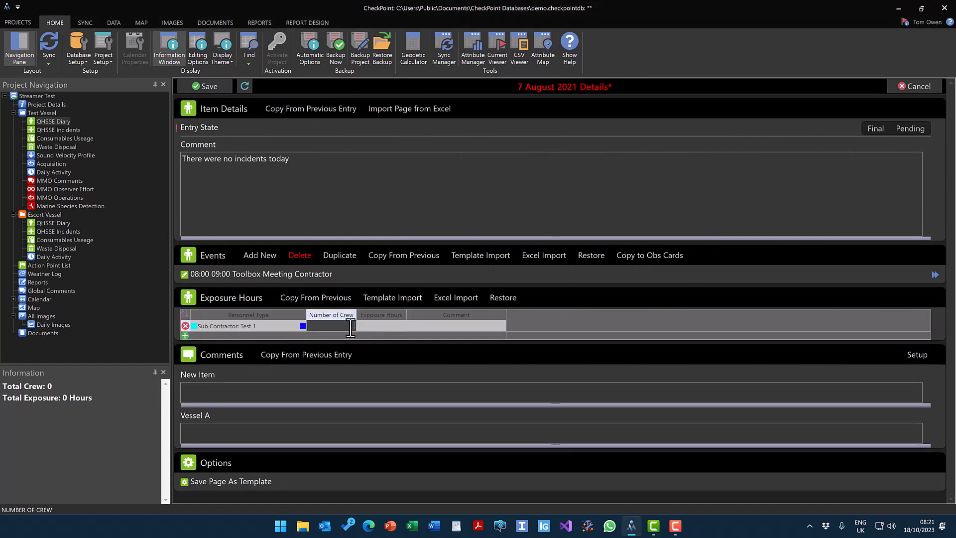
text(4)
click(372, 322)
click(371, 323)
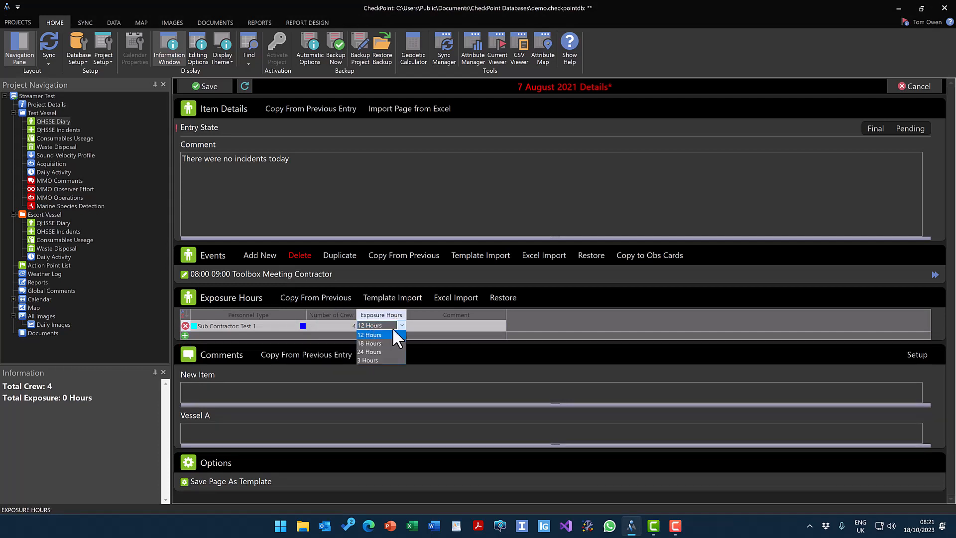
click(371, 351)
click(428, 327)
text(dddd)
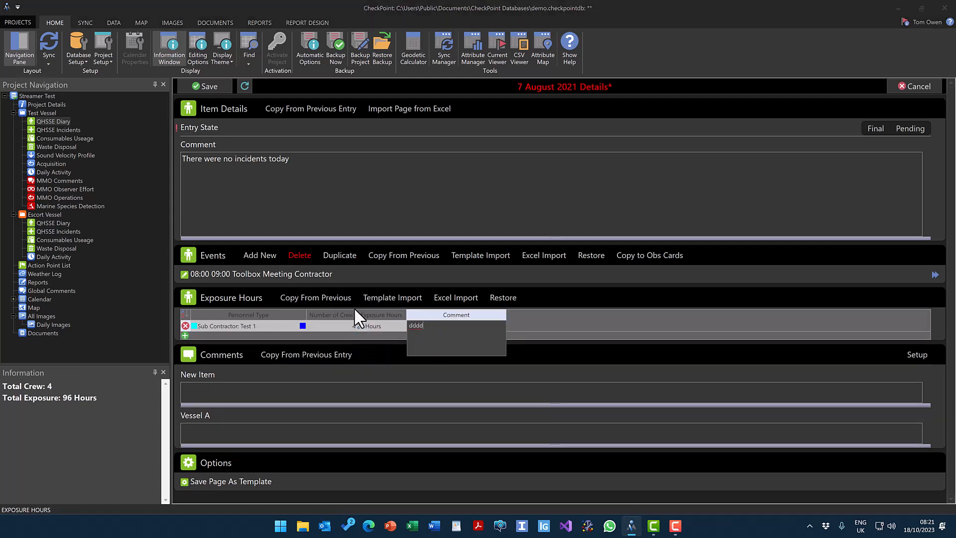
click(226, 342)
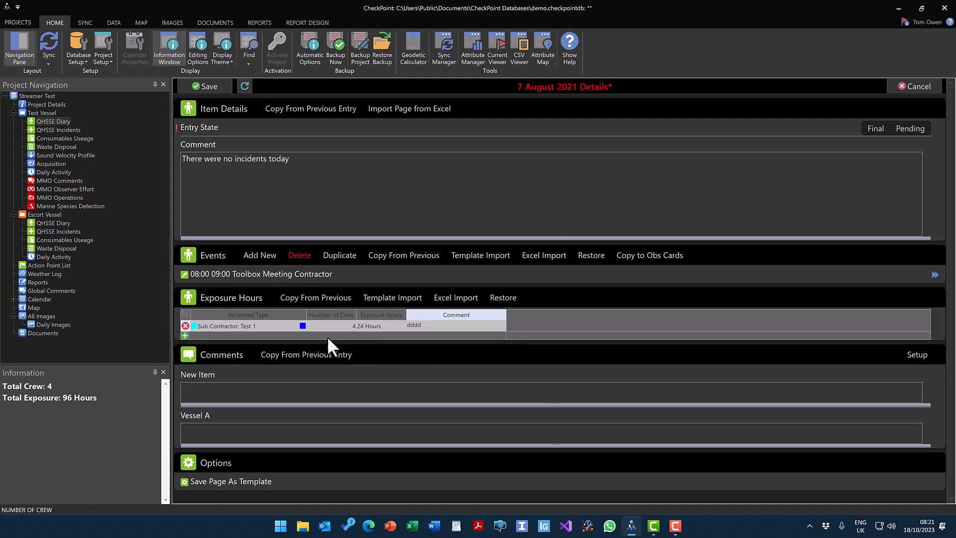
Copy all Test 1 and Test 2 exposure hours items from the previous entry without removing existing items, and save the diary entry
click(332, 300)
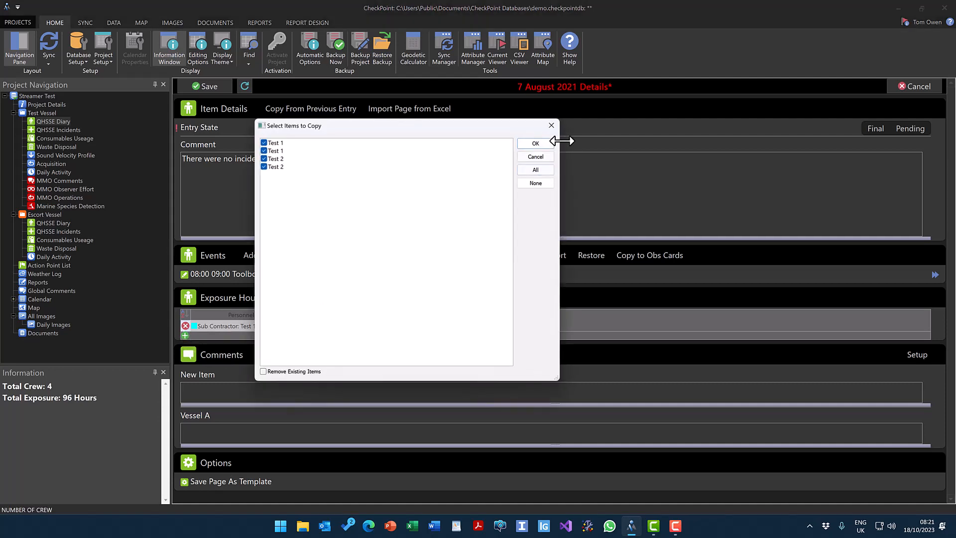
click(541, 145)
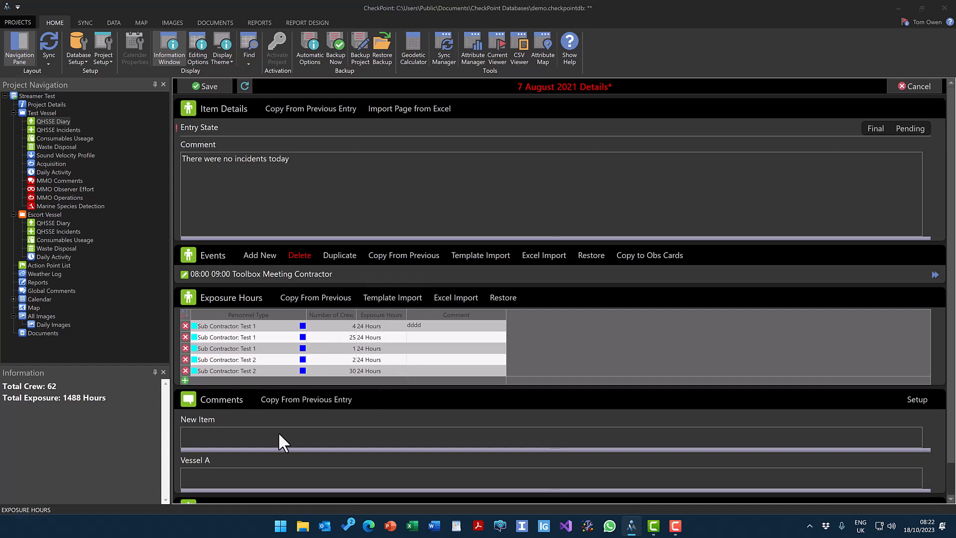
scroll(279, 406, down, 1)
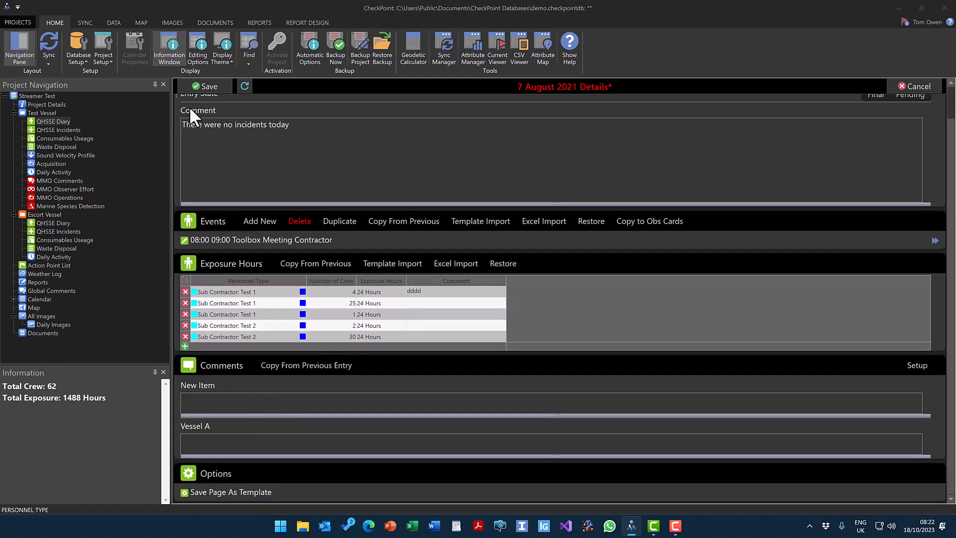
click(211, 86)
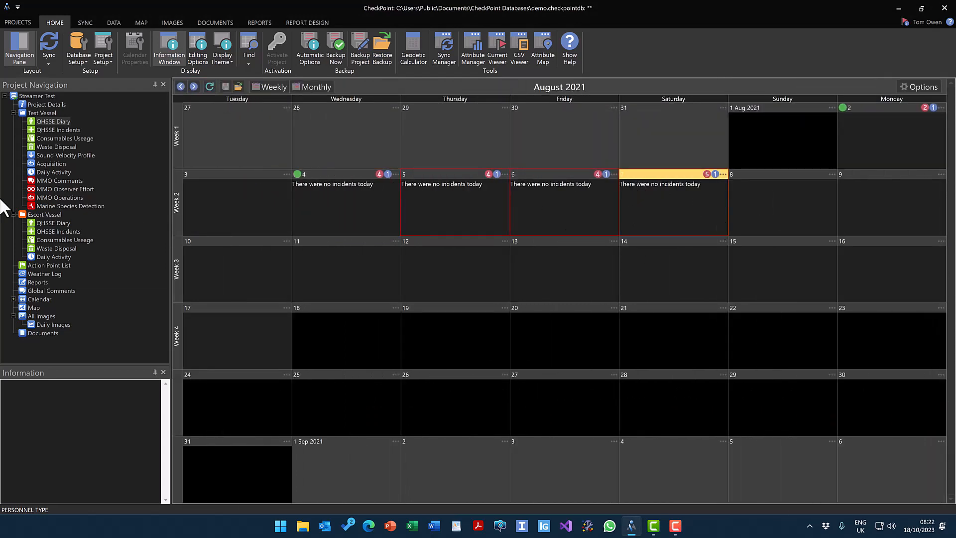
Look through the Test Vessel's QHSSE Incidents, Consumables Useage, Waste Disposal and Sound Velocity Profile pages
click(51, 129)
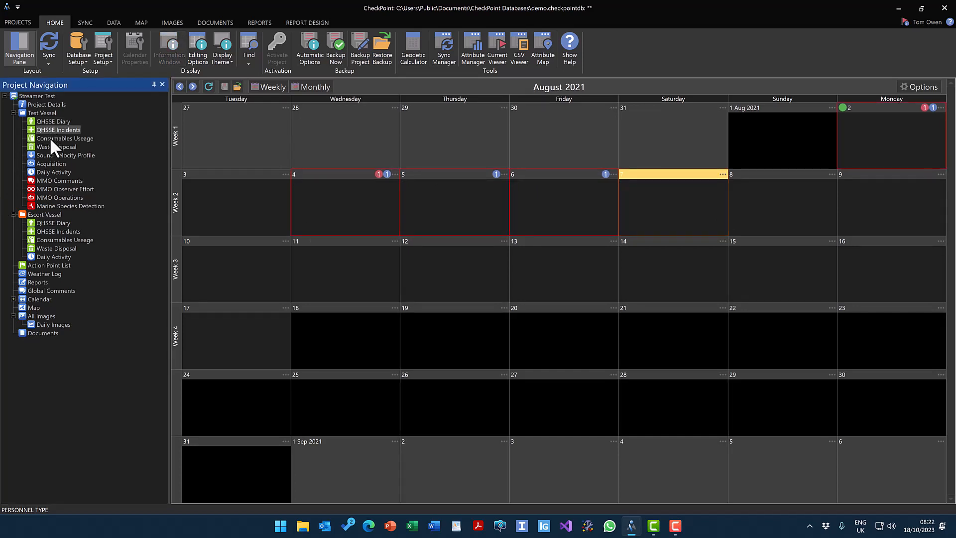
click(50, 139)
click(51, 147)
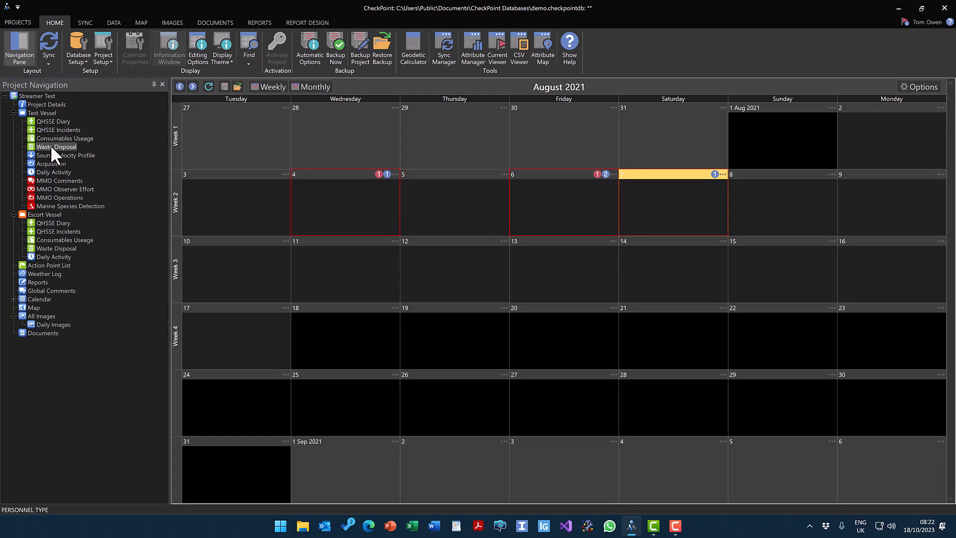
click(49, 155)
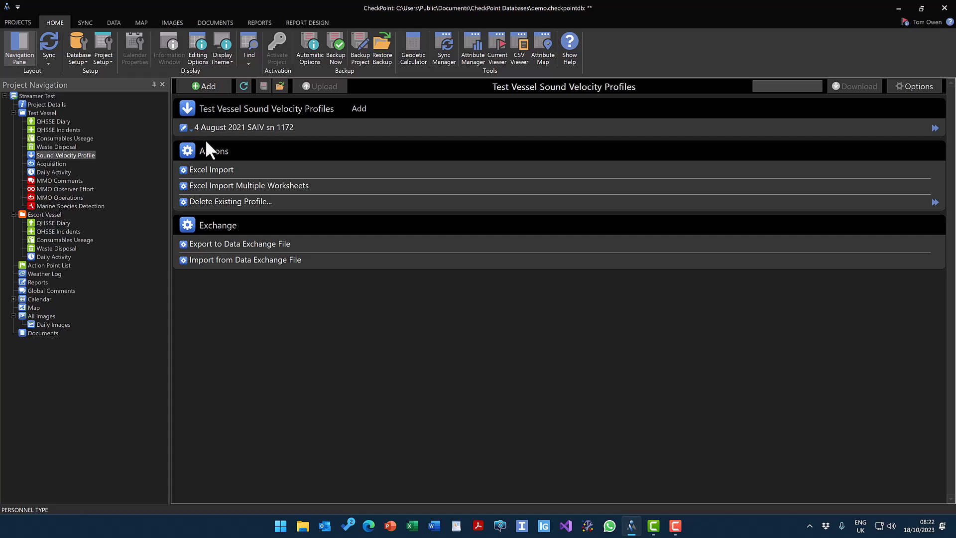
Examine the details of the Test Vessel's acquisition line Seq1 and close it without saving
click(51, 164)
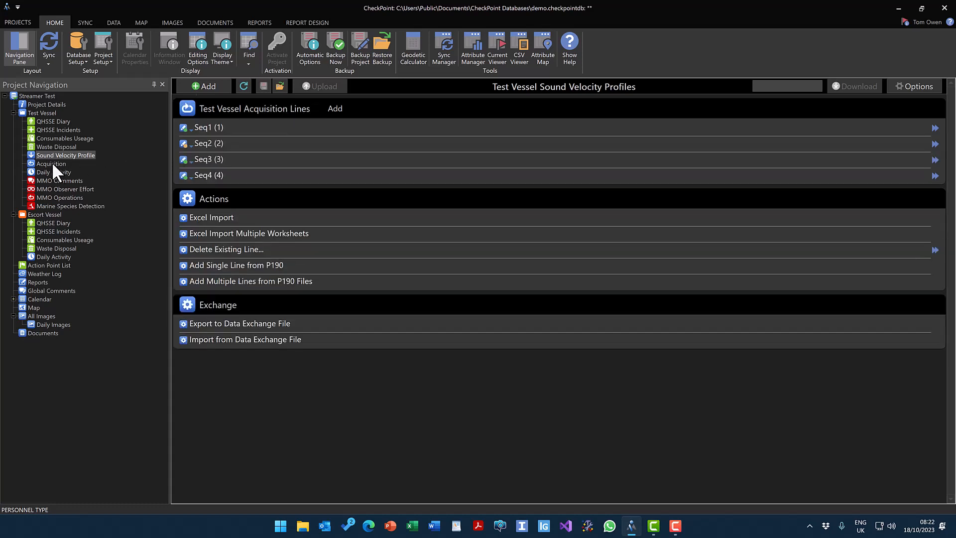
click(210, 128)
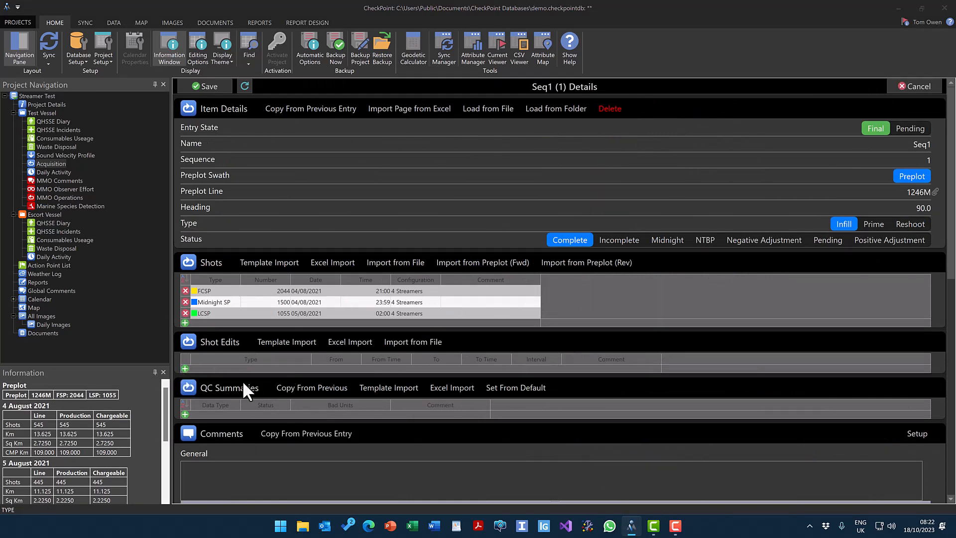
click(920, 84)
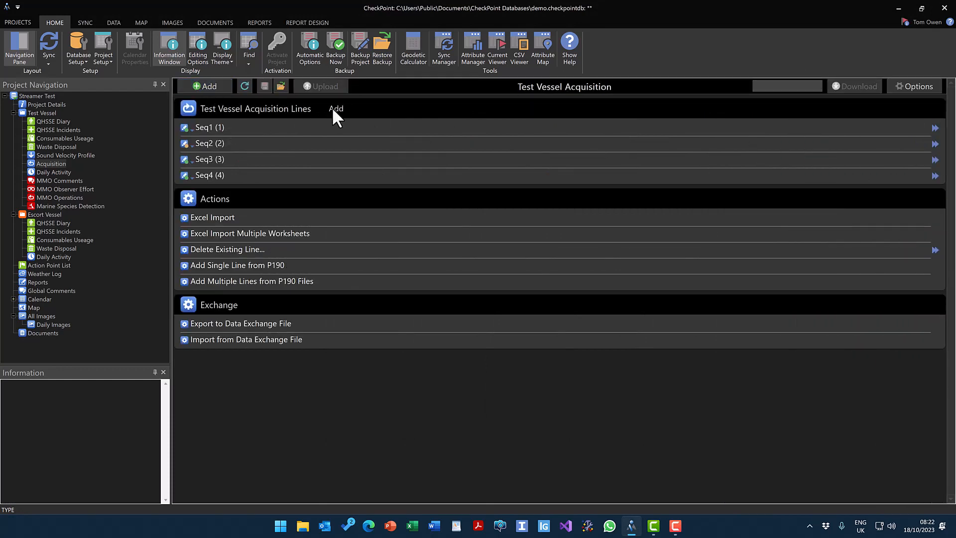
View the blank form for a new acquisition line, cancel it, and view the Test Vessel's Marine Species Detection page
click(336, 108)
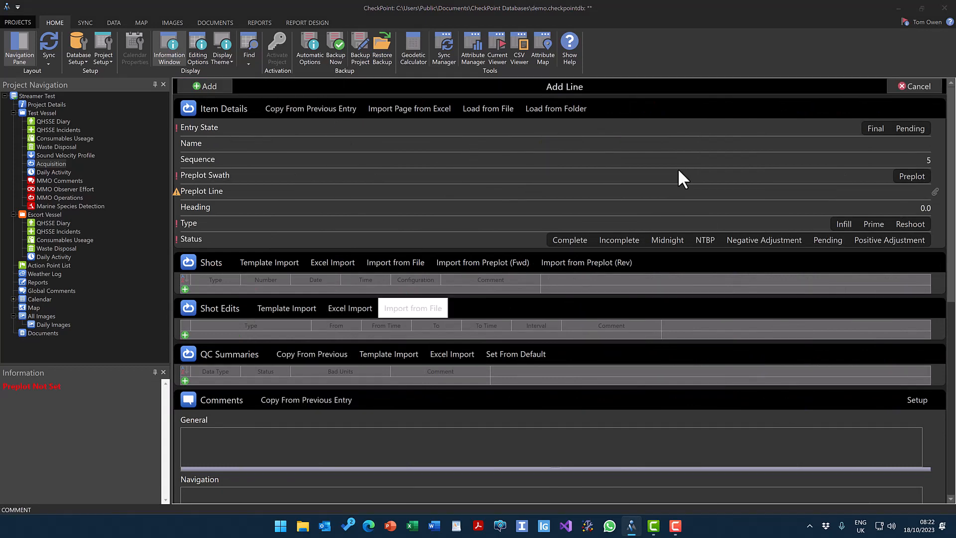
click(914, 84)
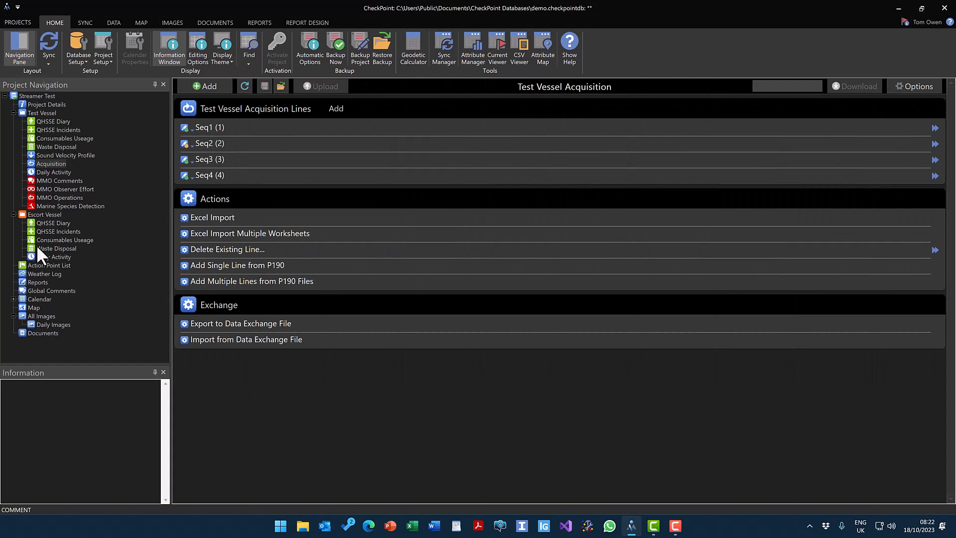
click(52, 206)
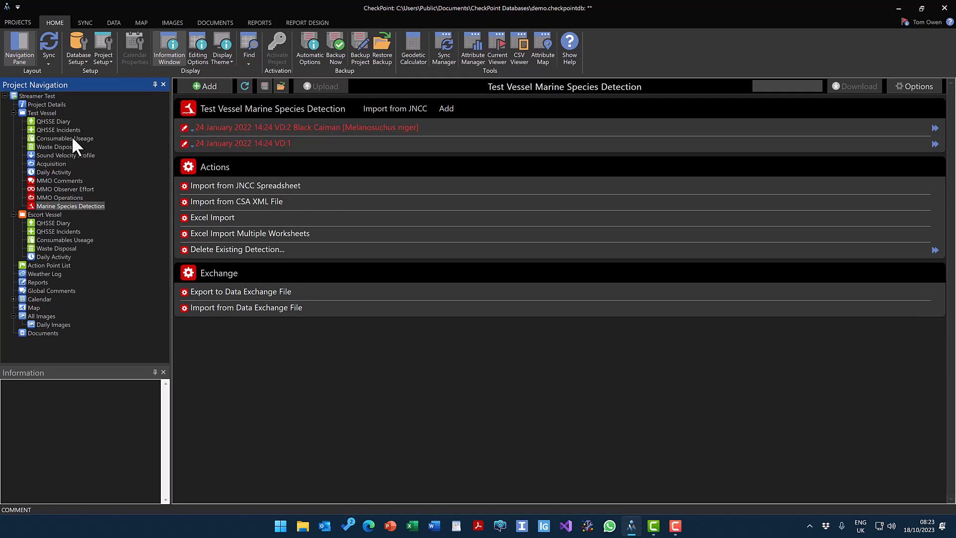
Set the entry state of the Test Vessel's 5 August 2021 QHSSE diary entry to Final and save it
click(49, 121)
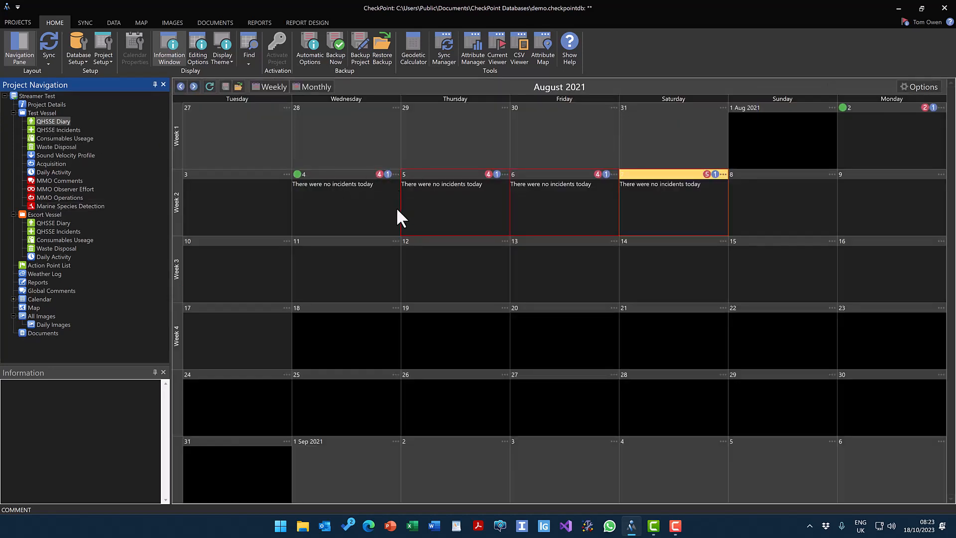
double_click(435, 204)
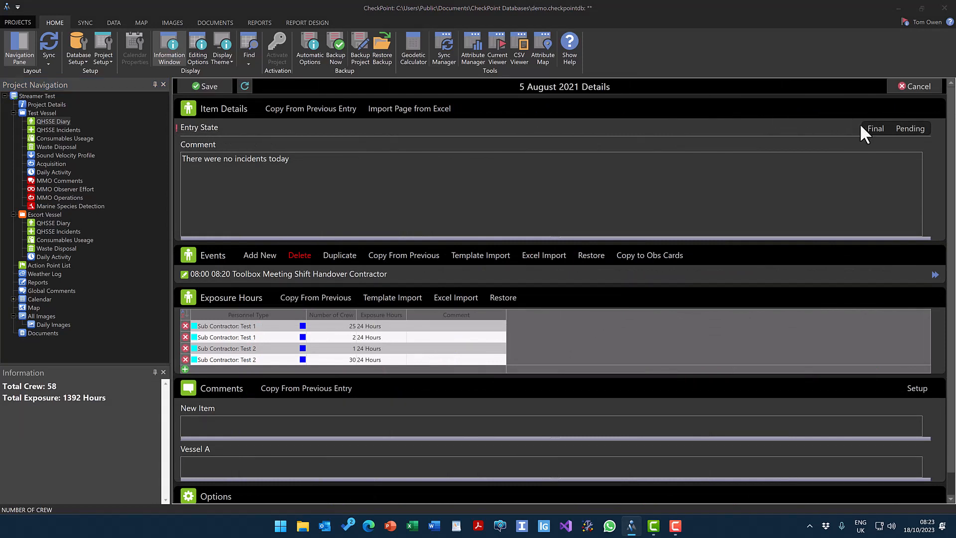
click(876, 129)
click(213, 88)
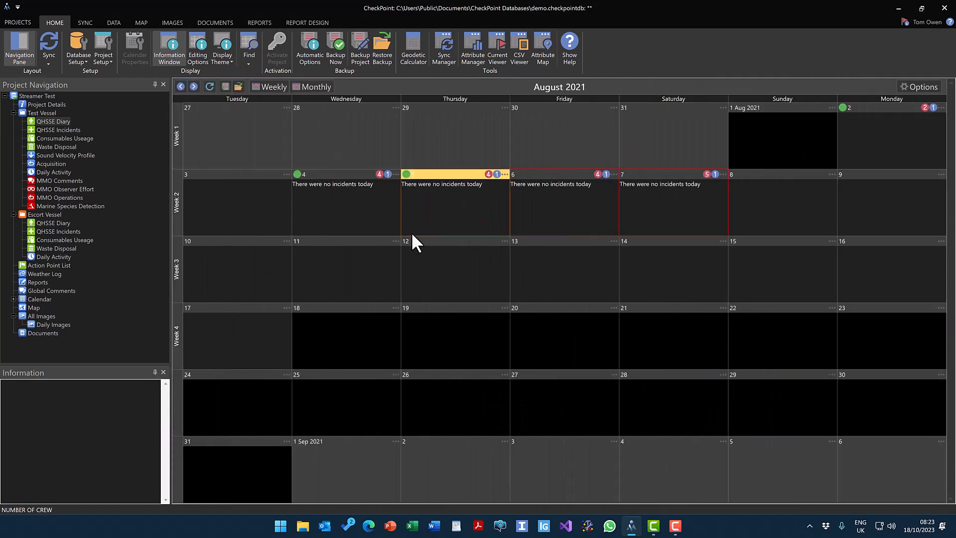
Look through the project's available reports, from the daily reports down to the marine species detection report
click(37, 282)
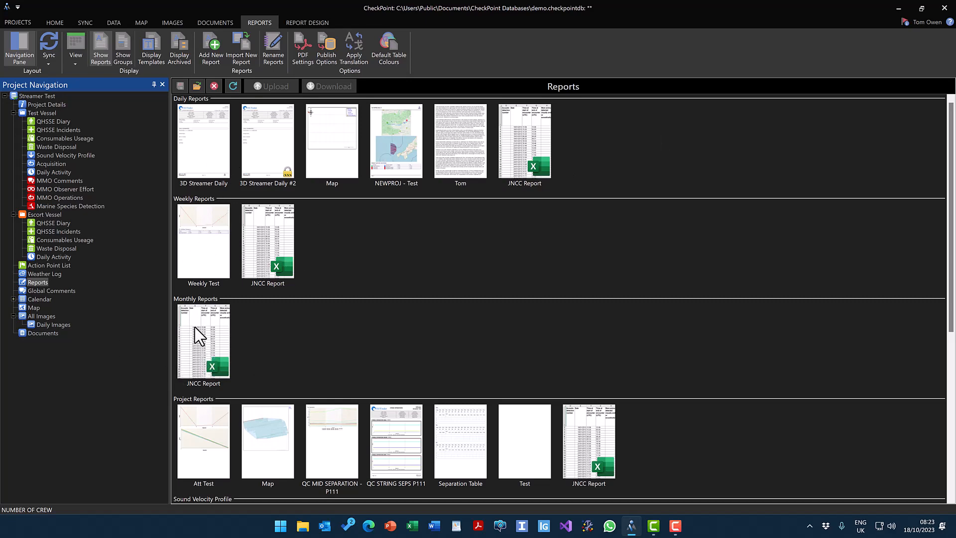
scroll(231, 367, down, 5)
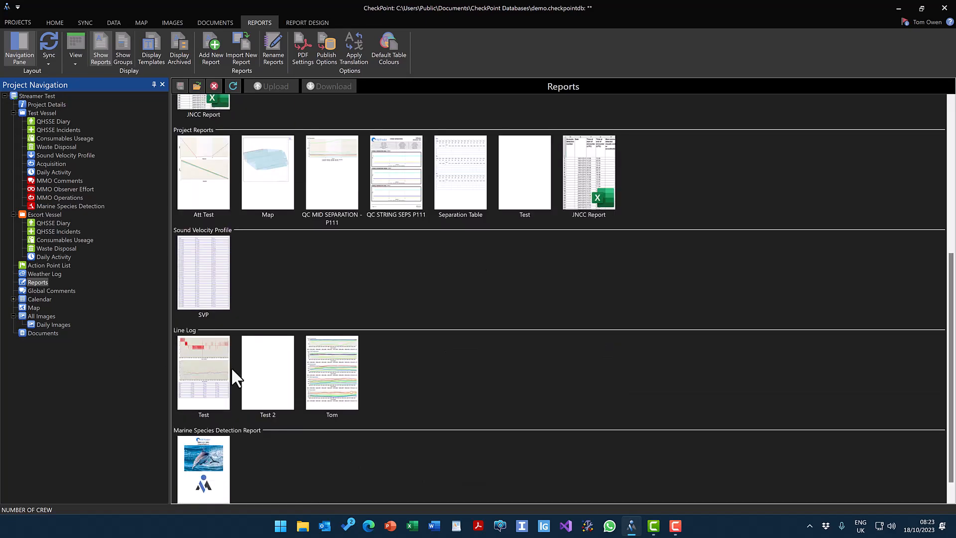
scroll(231, 366, up, 5)
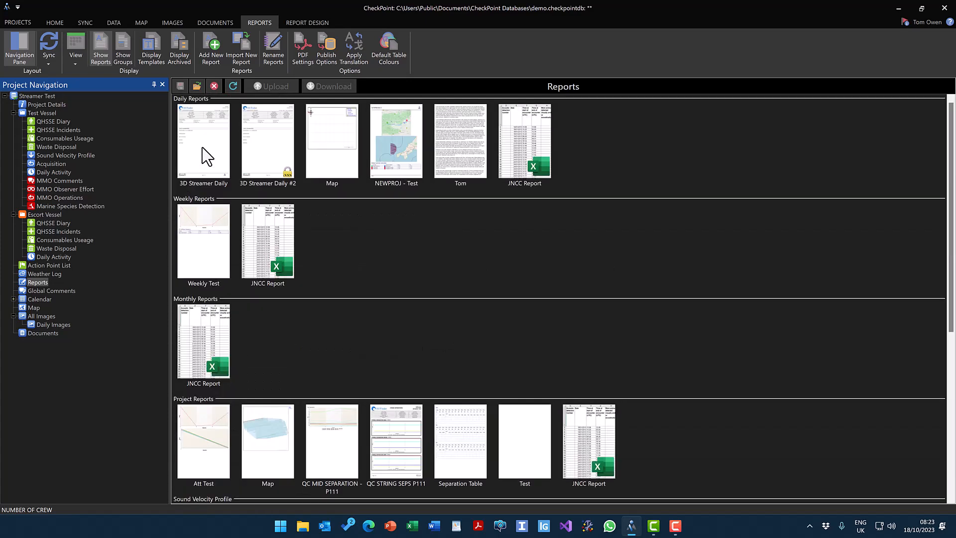
Open the 3D Streamer Daily report and go back two days to 15 August 2021
double_click(199, 155)
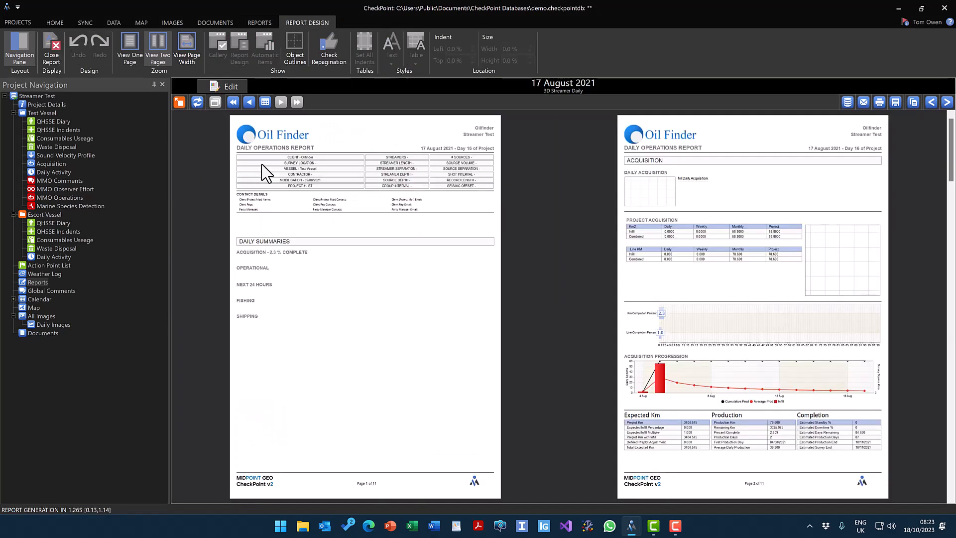
click(249, 102)
click(249, 102)
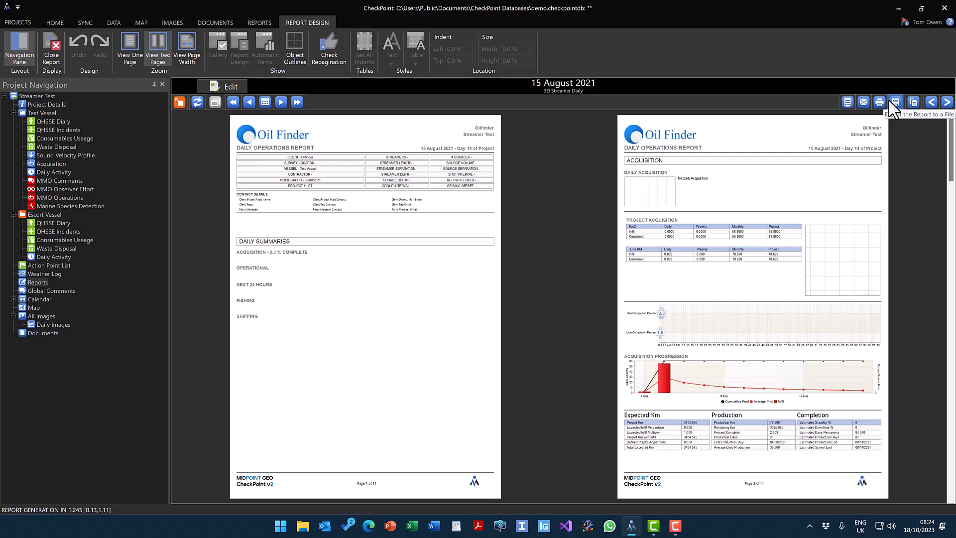
View the project's Global Comments topics and open the project map
click(33, 292)
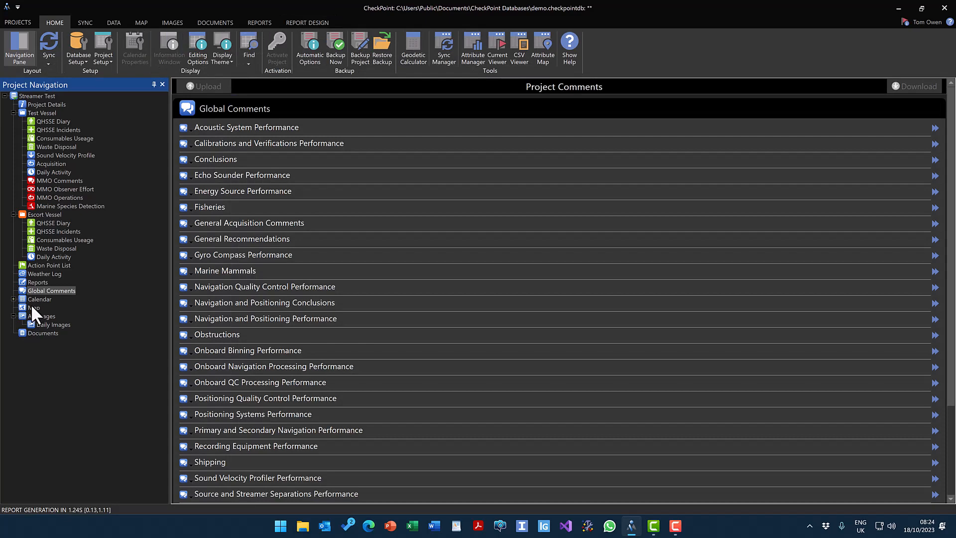
click(30, 307)
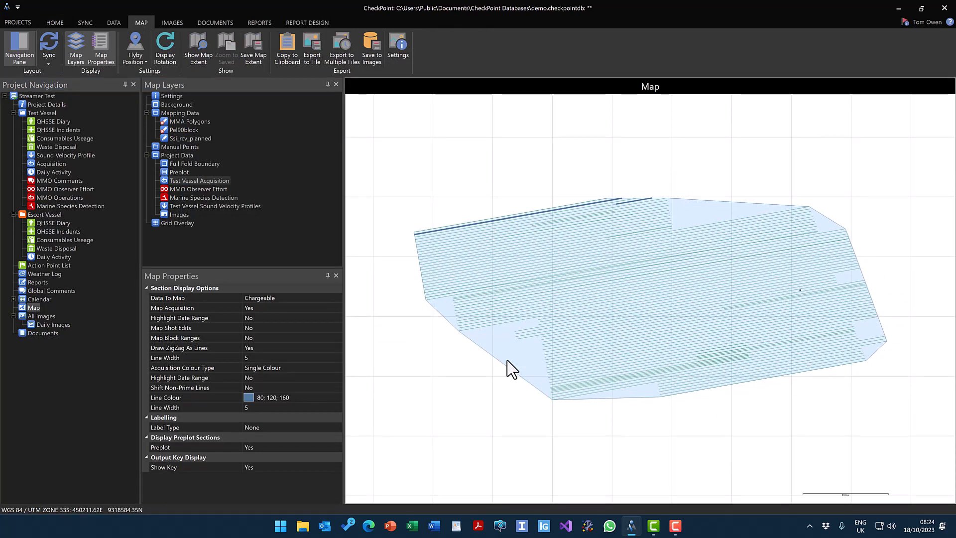
Review the map's settings and background properties, plus the options for adding mapping data layers and manual points
click(169, 95)
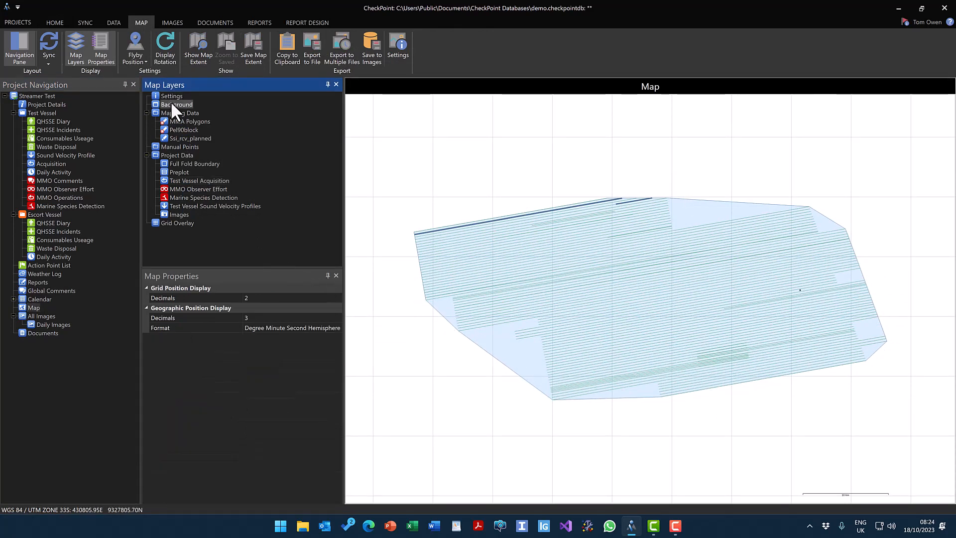
click(171, 102)
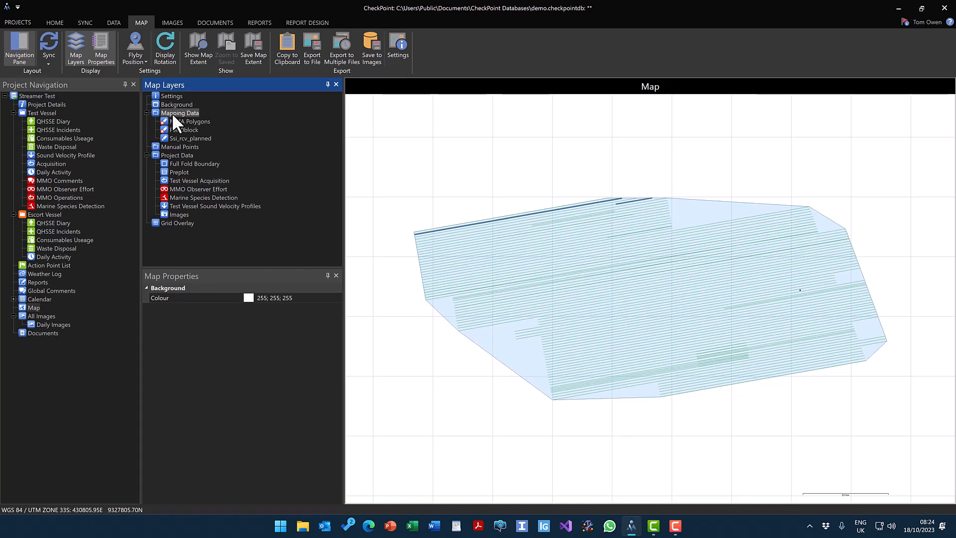
right_click(172, 115)
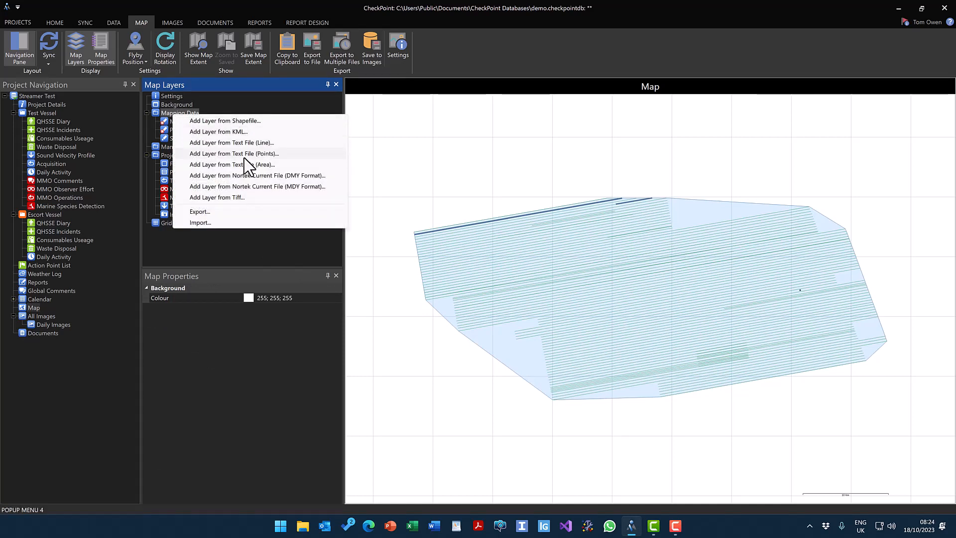
click(249, 250)
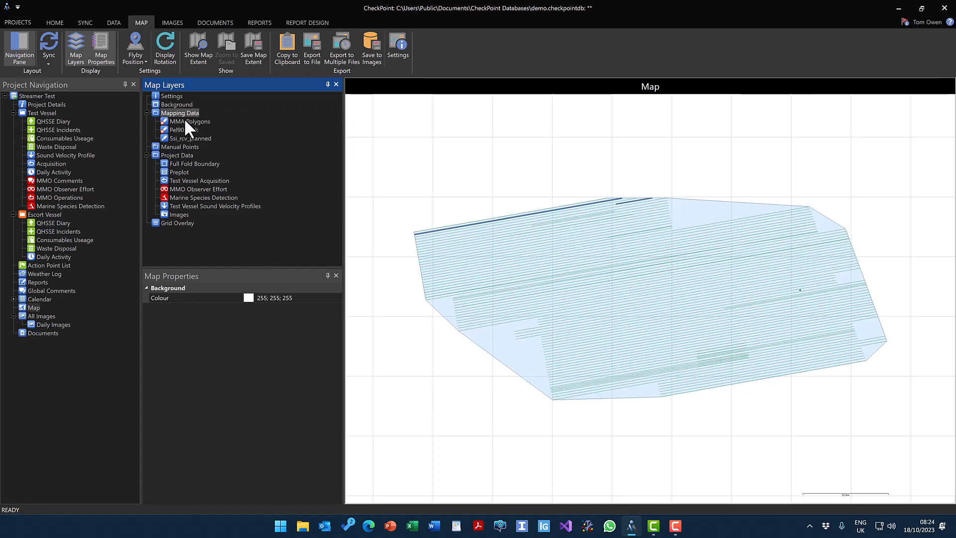
right_click(180, 146)
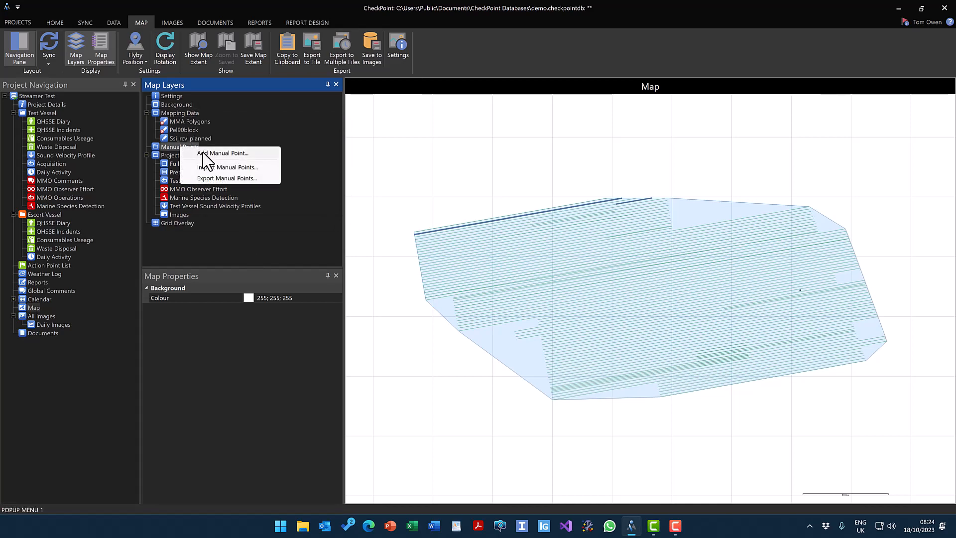
click(289, 132)
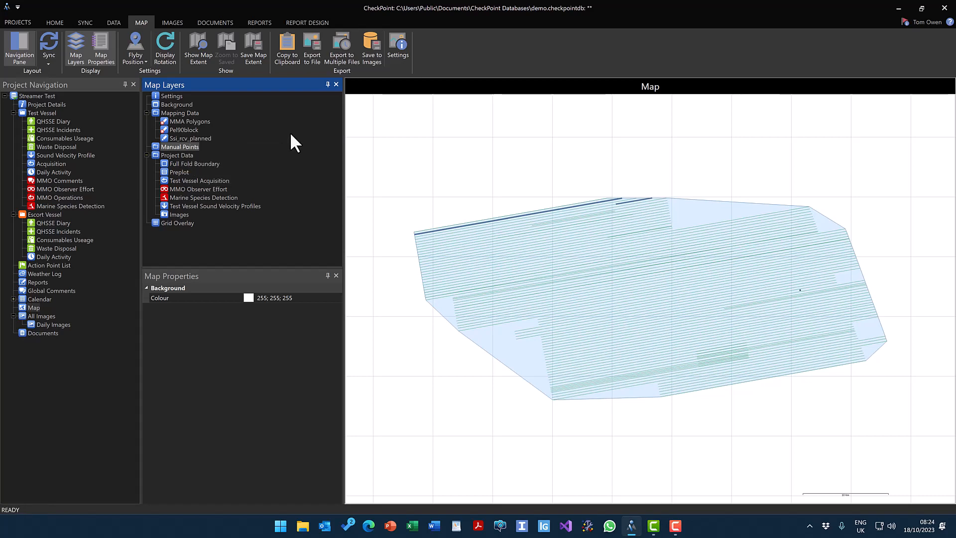
View the display properties of the Full Fold Boundary and Preplot layers in the map's project data
click(175, 154)
click(177, 162)
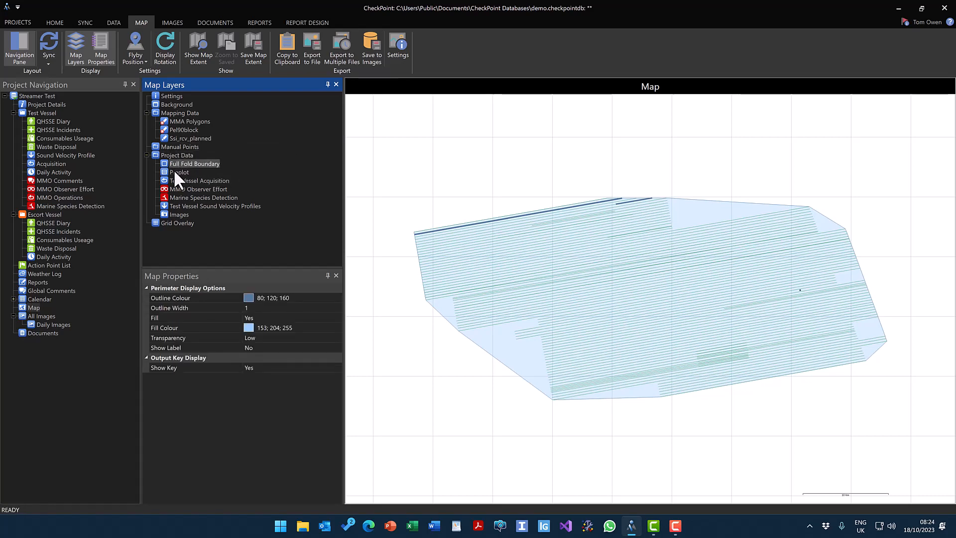
click(172, 174)
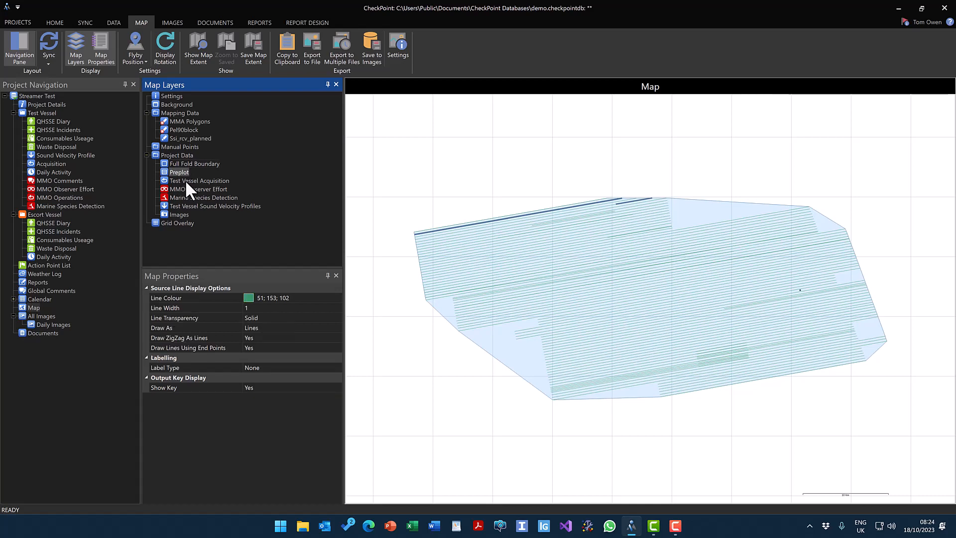
Set the acquisition colour type of the Test Vessel Acquisition map layer to Type
click(185, 180)
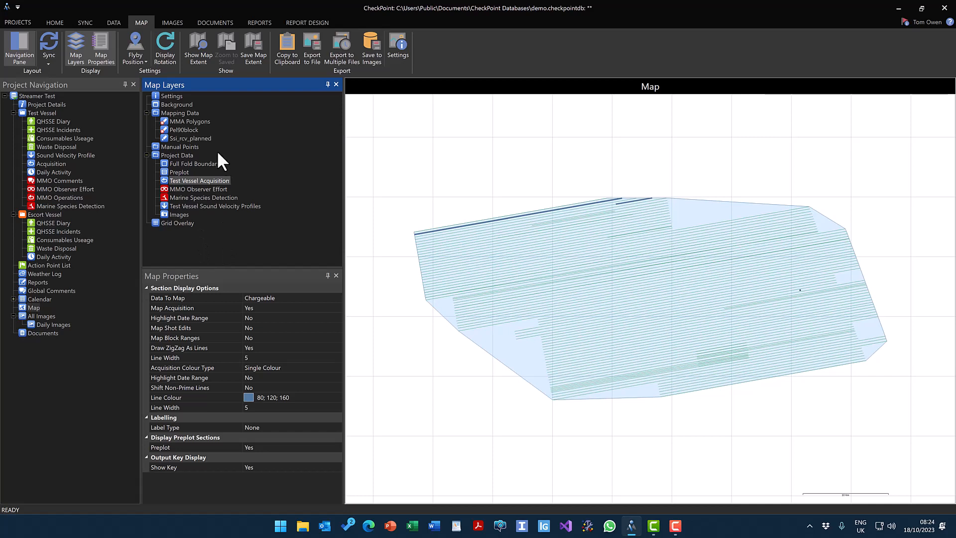
click(289, 397)
click(288, 367)
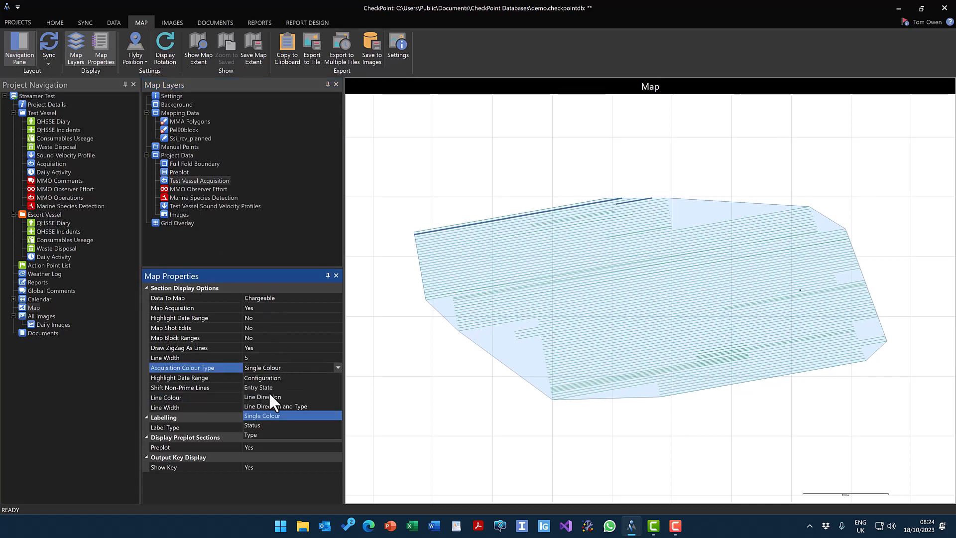
click(263, 435)
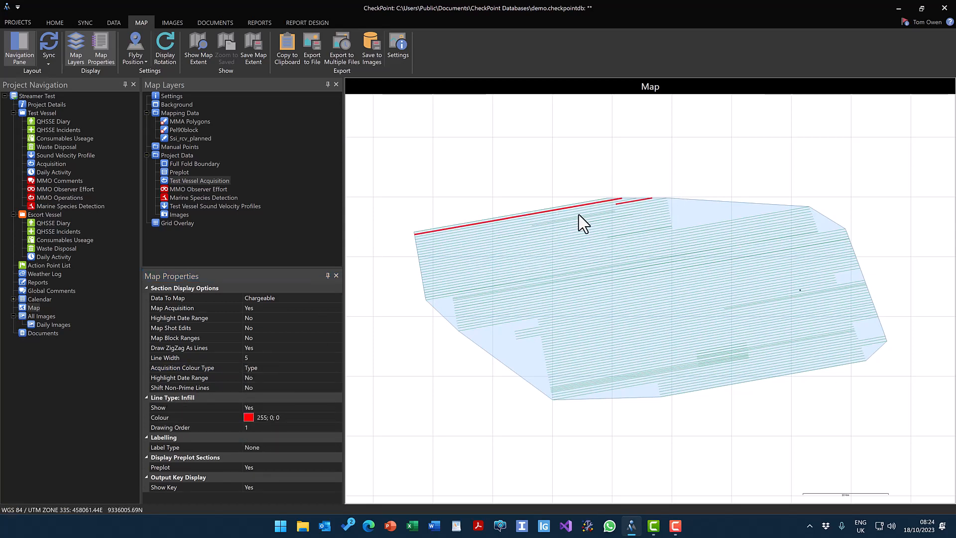
mouse_move(578, 214)
View all images stored in the project and its general documents
click(41, 316)
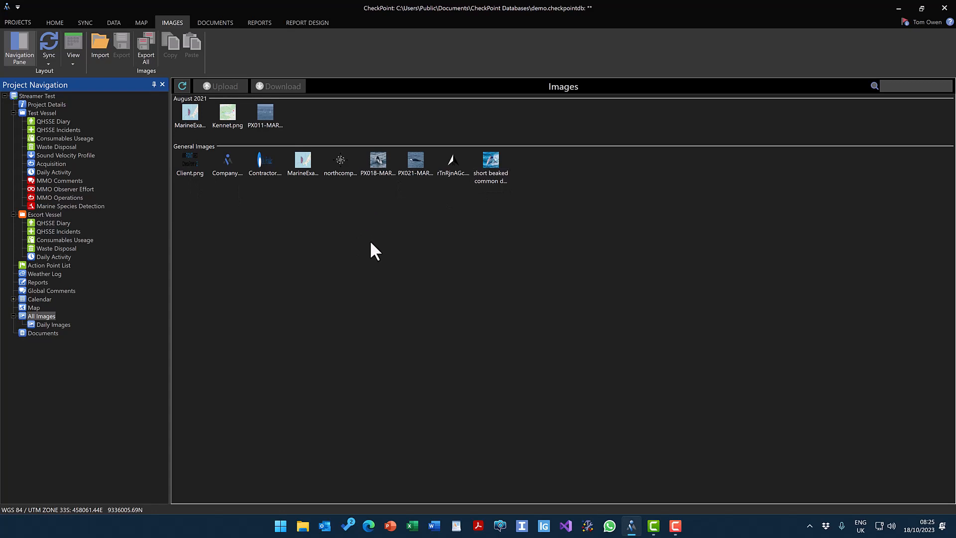
click(42, 333)
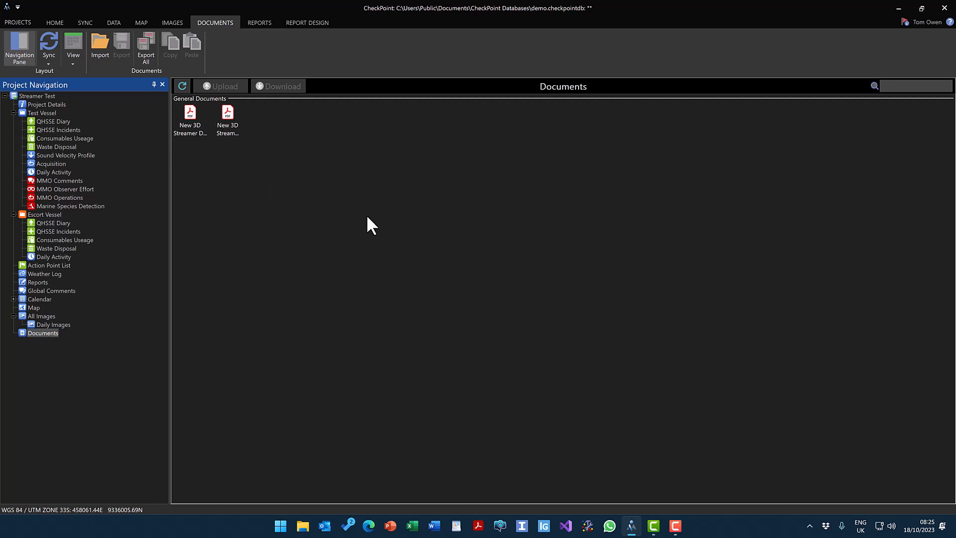
click(37, 317)
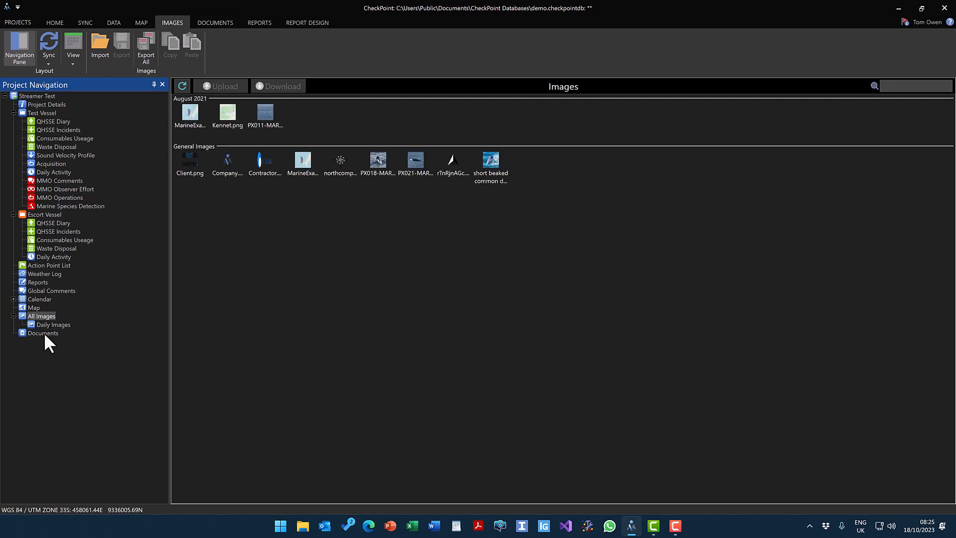
click(43, 333)
Look at the file selection for importing documents, cancel it and return to the Streamer Test project overview
right_click(286, 234)
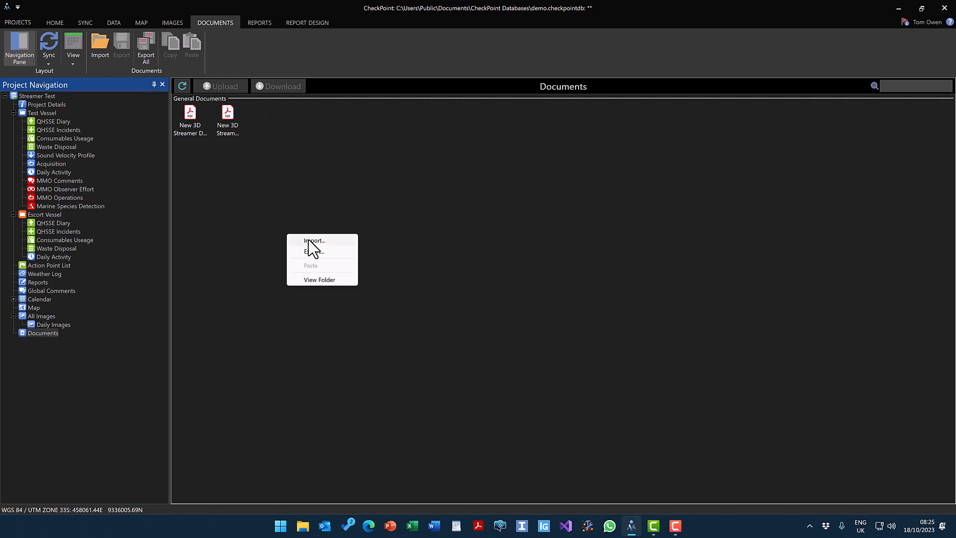
click(310, 241)
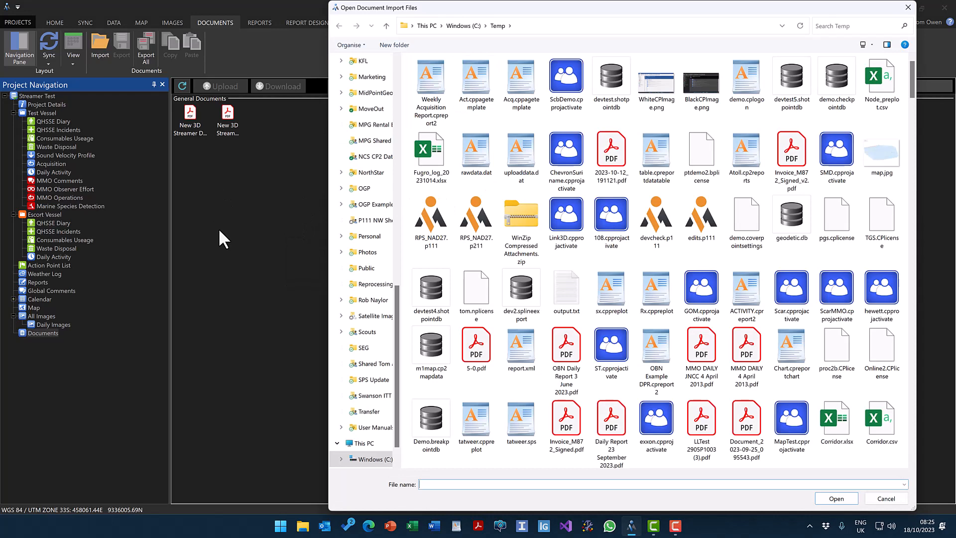
key(Escape)
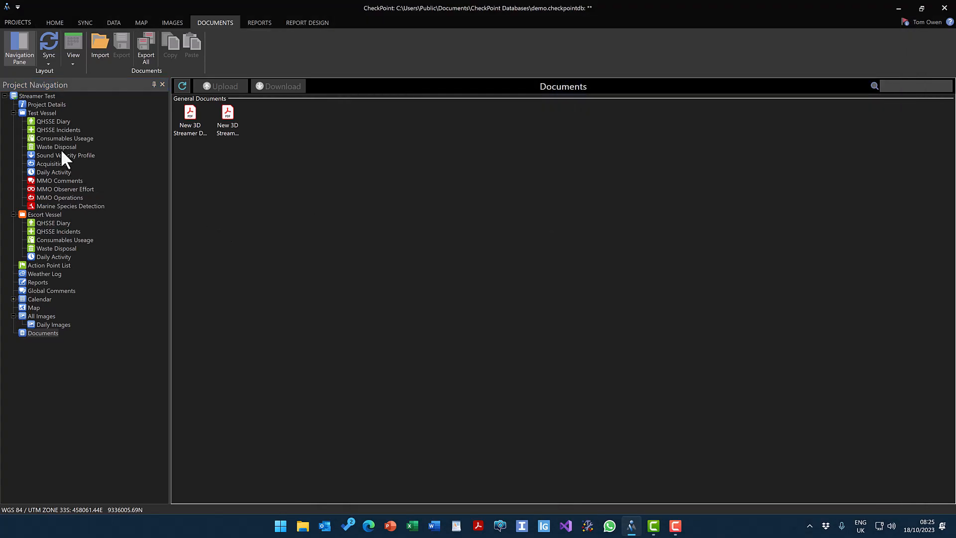
click(41, 97)
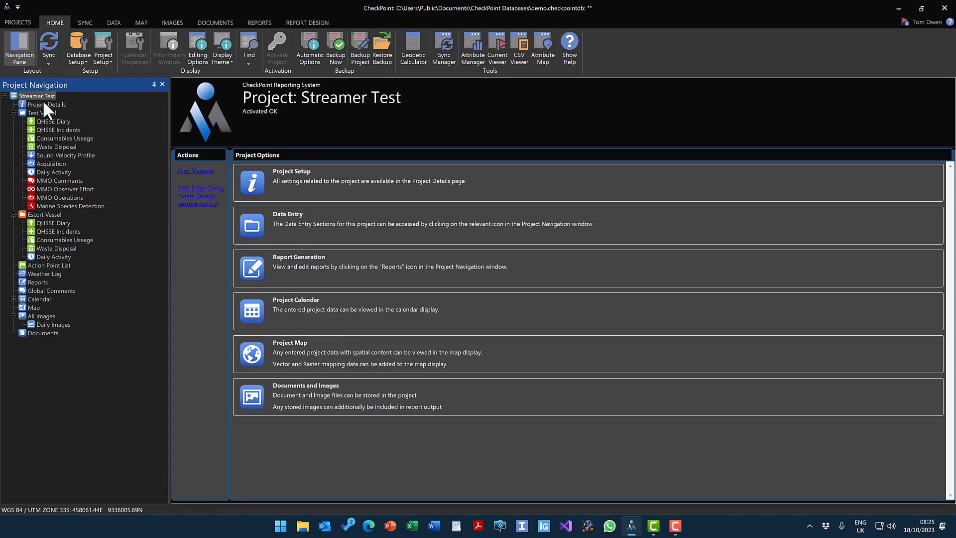